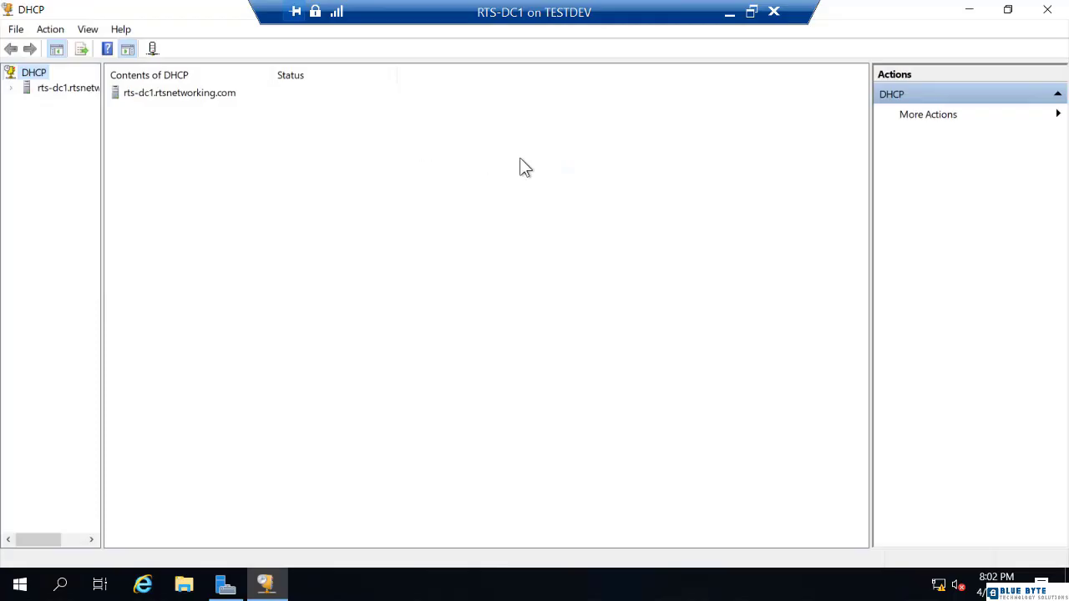
# Expand the rts-dc1.rtsnetworking.com server and its IPv4 node, and widen the tree pane to fit the full names.
pyautogui.click(11, 89)
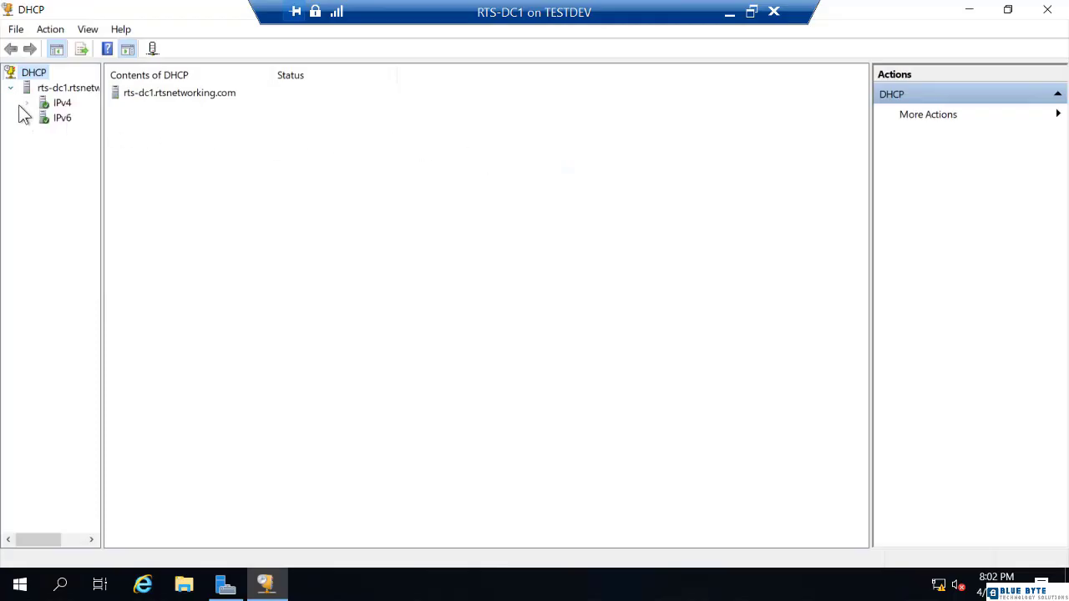
pyautogui.click(28, 103)
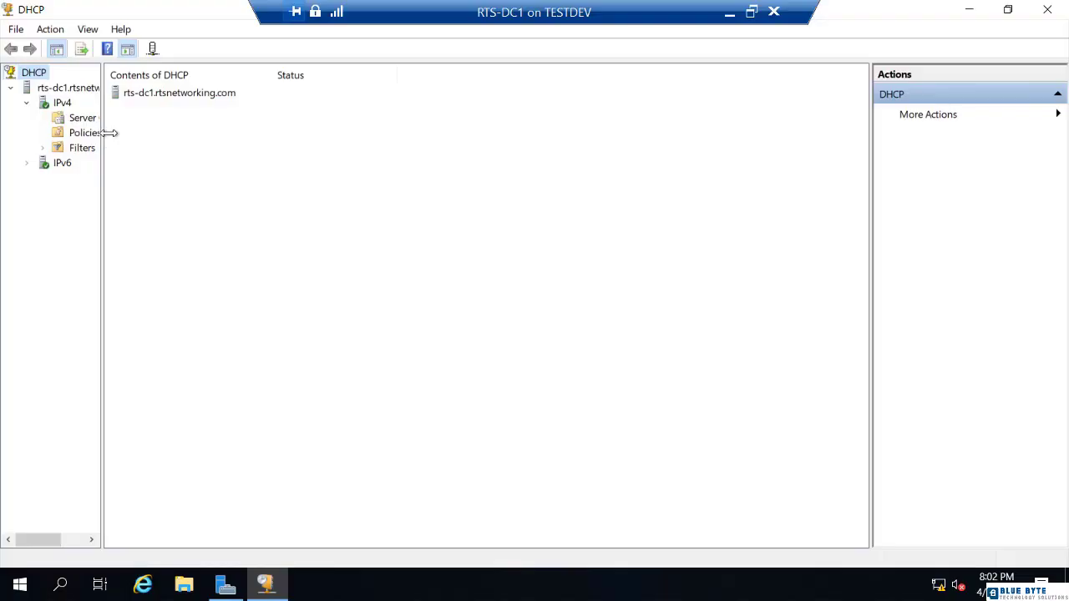
pyautogui.moveTo(102, 134); pyautogui.dragTo(192, 137)
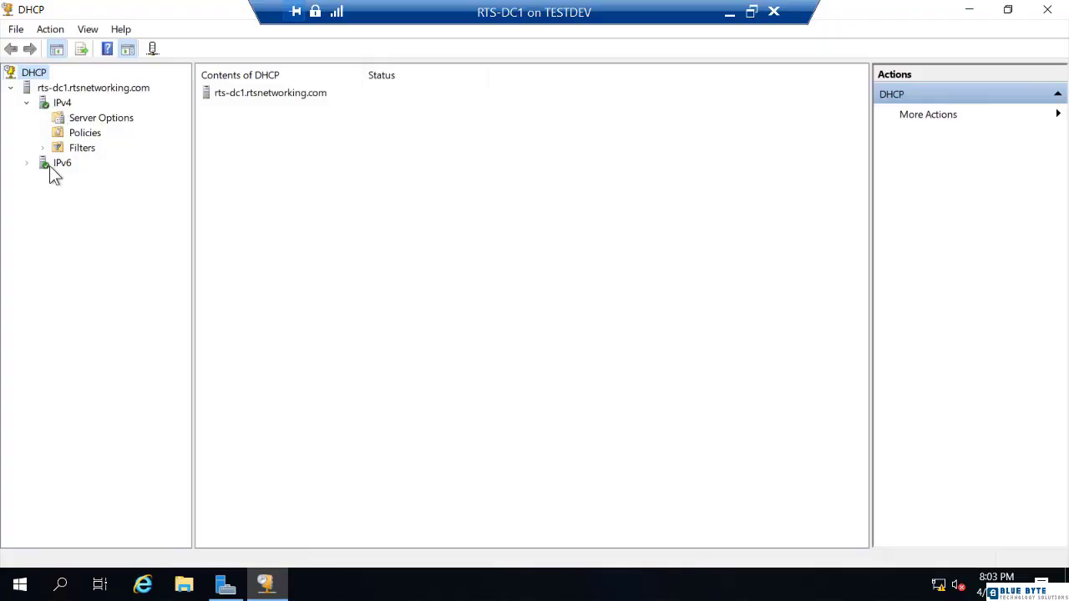
# Unauthorize the DHCP server rts-dc1.rtsnetworking.com, confirm the removal and refresh its status.
pyautogui.rightClick(47, 88)
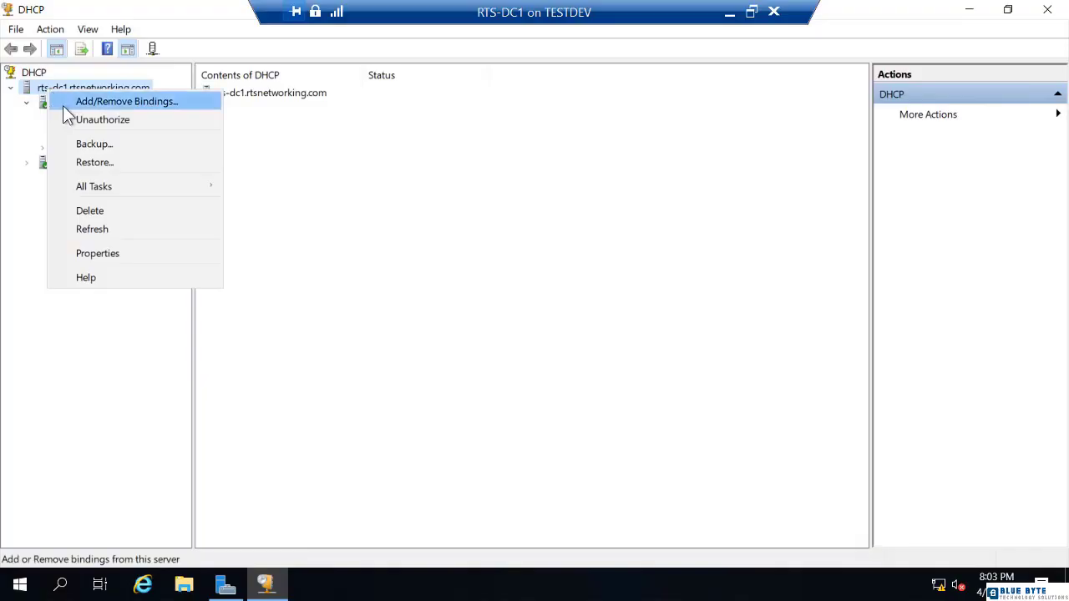
pyautogui.click(77, 119)
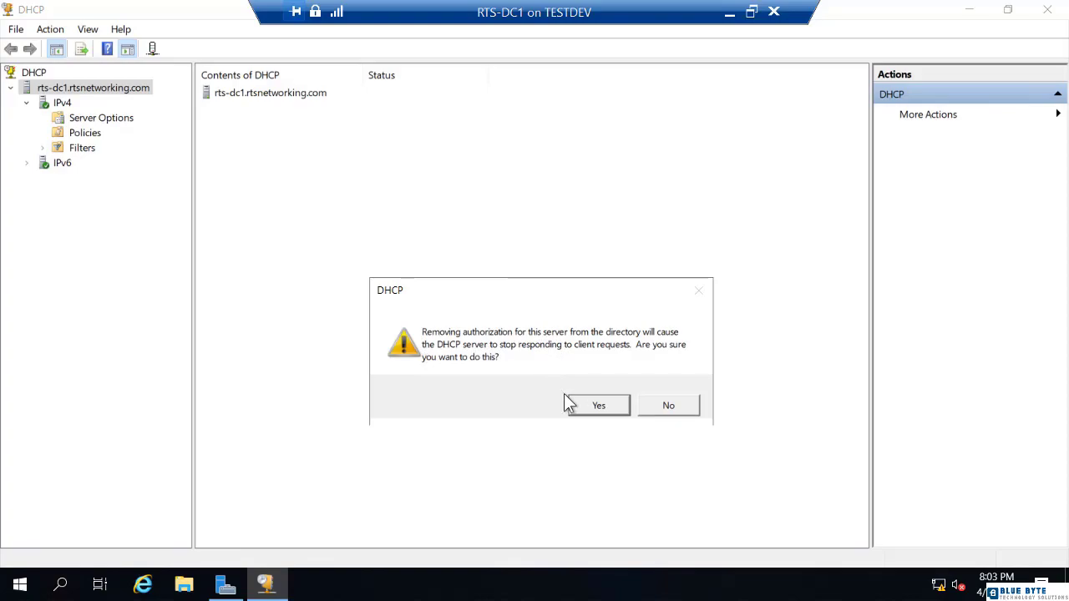
pyautogui.click(598, 406)
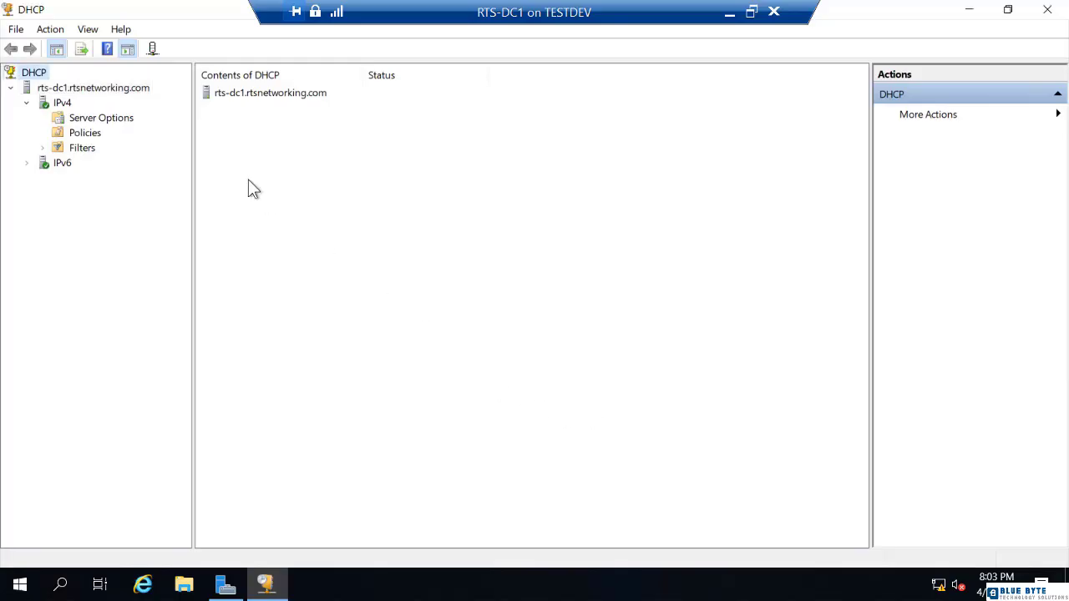
pyautogui.click(63, 90)
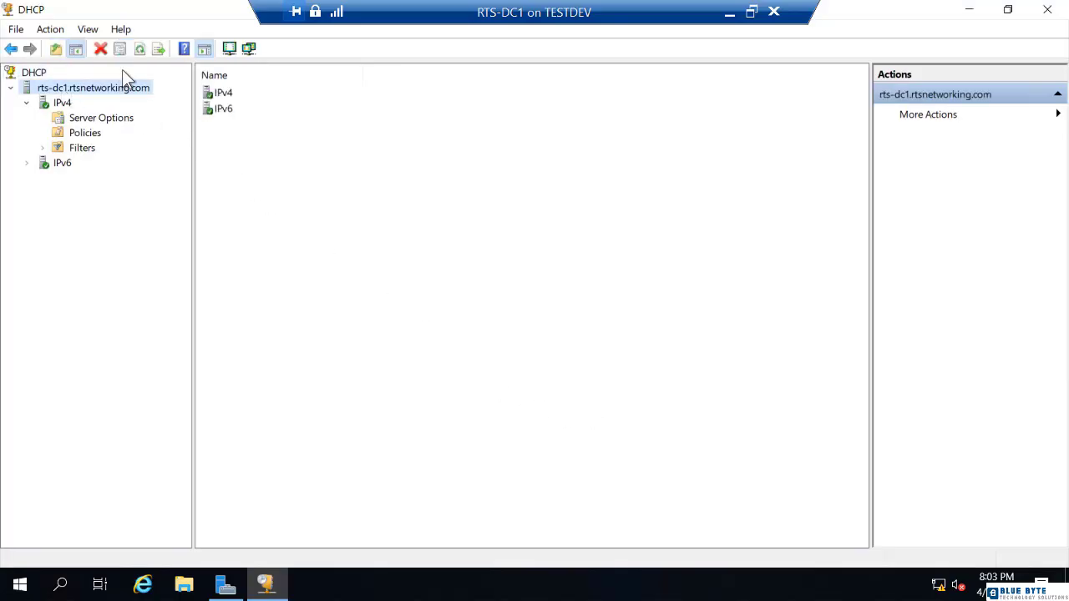
pyautogui.click(142, 49)
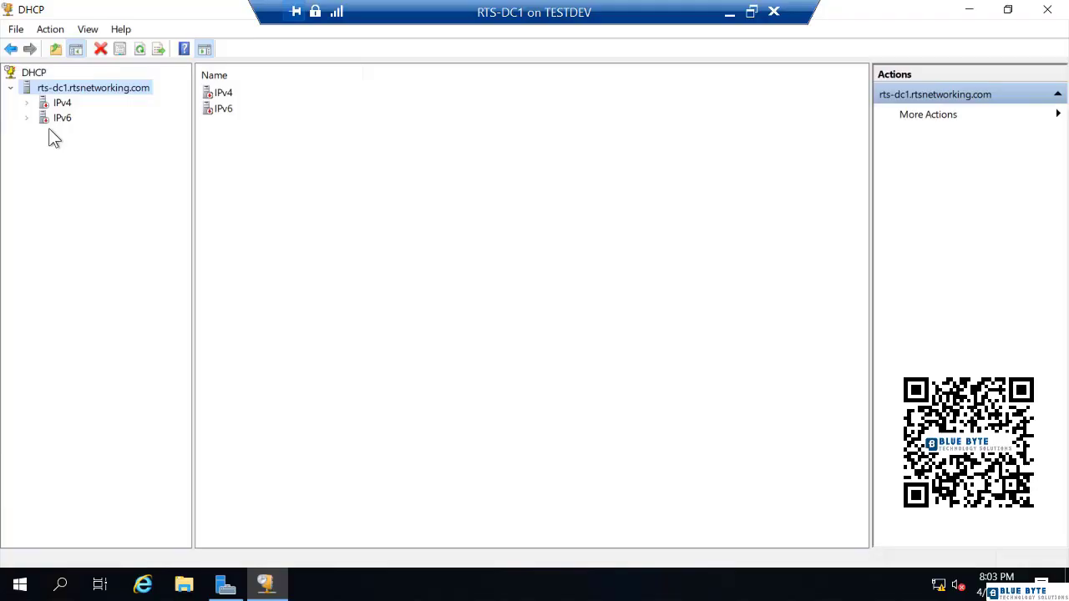
# Authorize the DHCP server rts-dc1.rtsnetworking.com in the directory and refresh its status.
pyautogui.rightClick(64, 88)
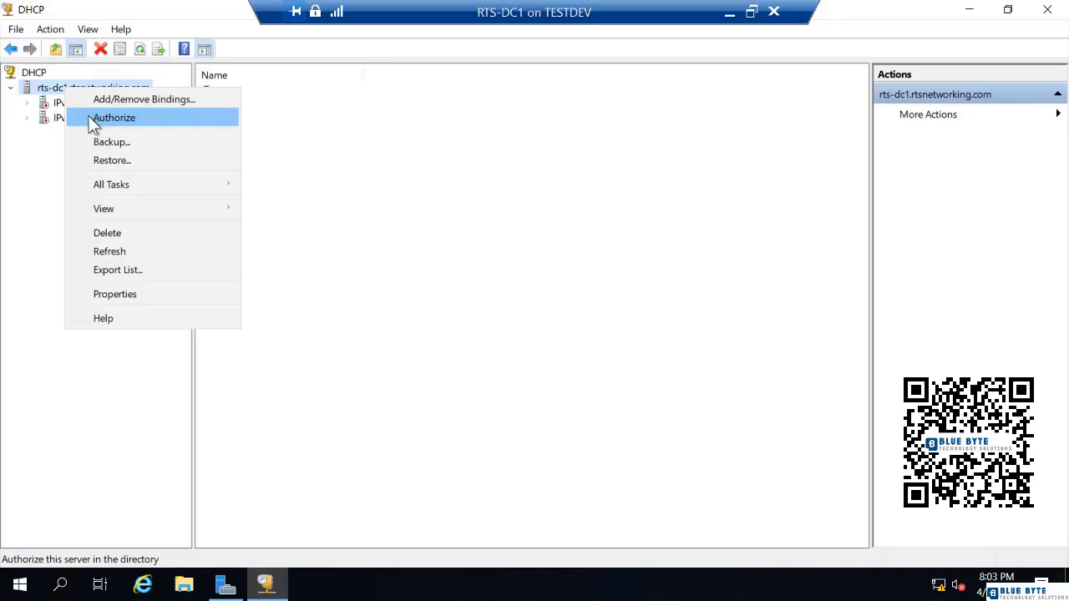
pyautogui.click(88, 117)
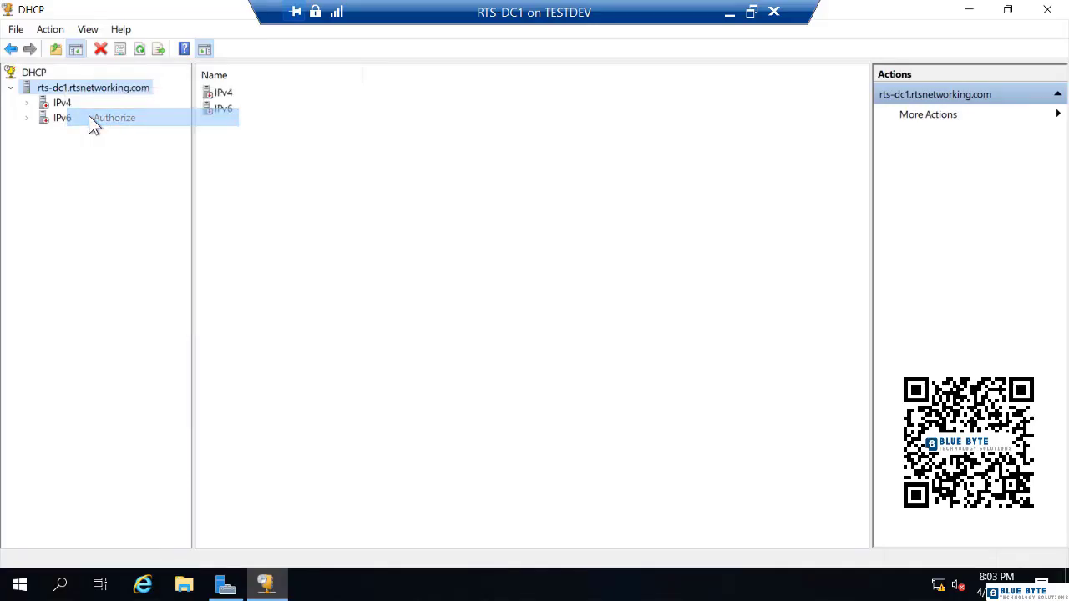
pyautogui.click(141, 48)
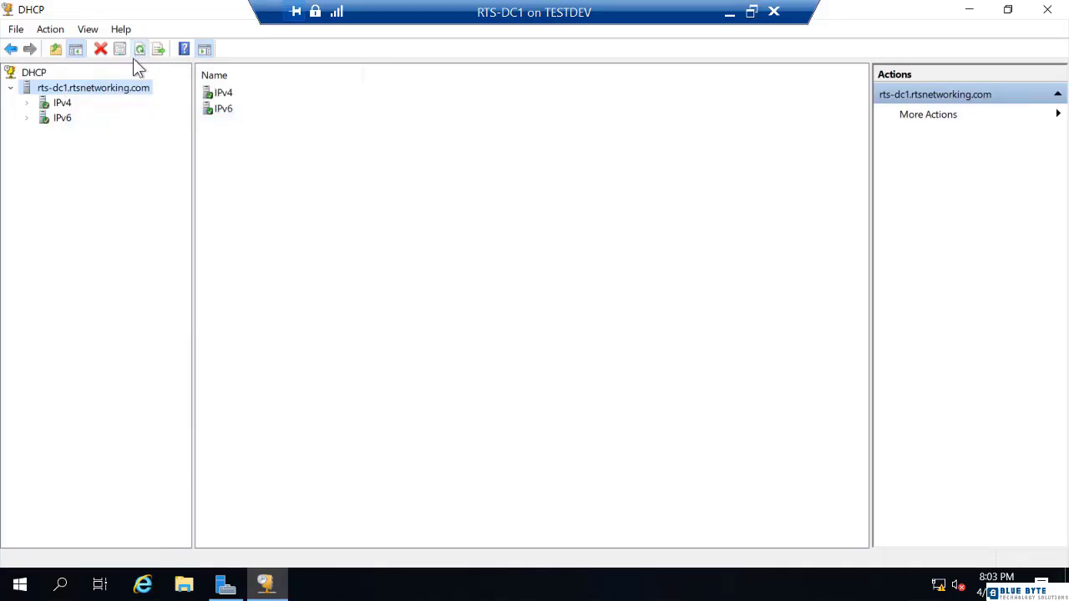
# Start a new IPv4 scope on the server and name it Office 1, without a description.
pyautogui.click(33, 102)
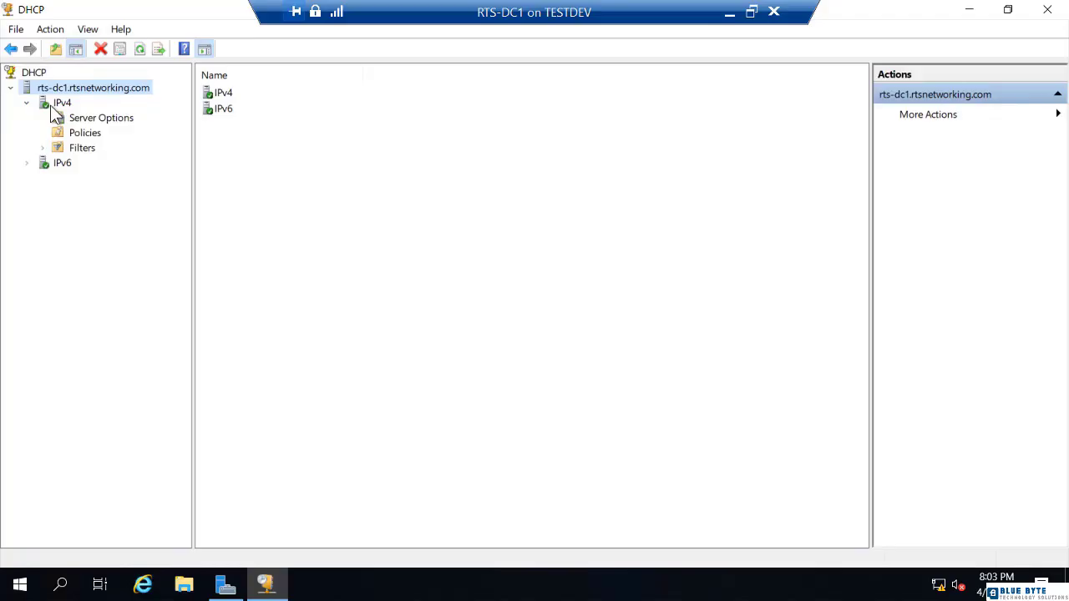
pyautogui.rightClick(50, 105)
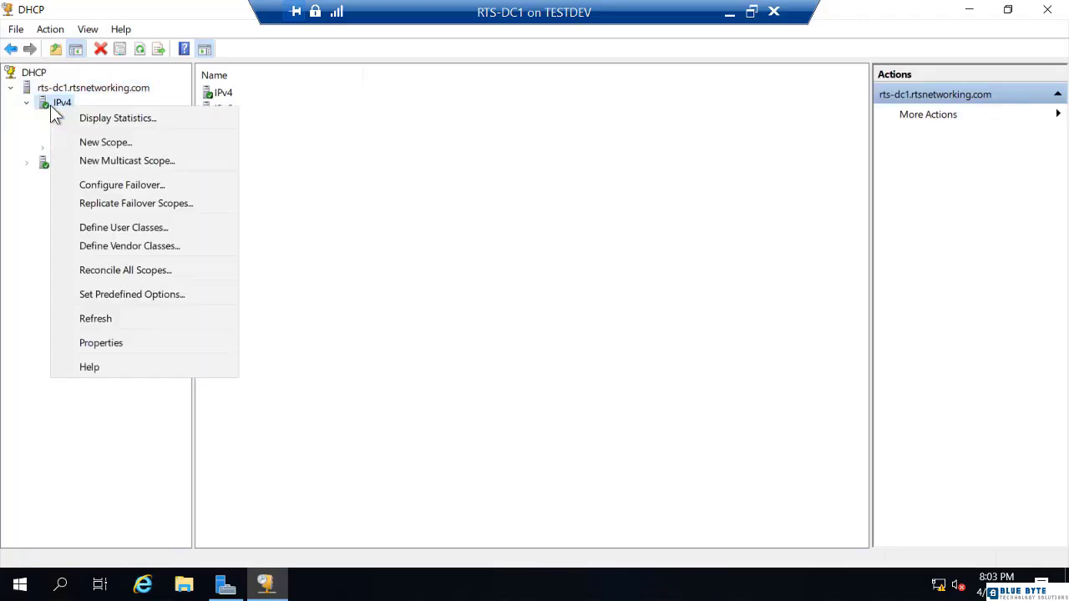
pyautogui.click(79, 141)
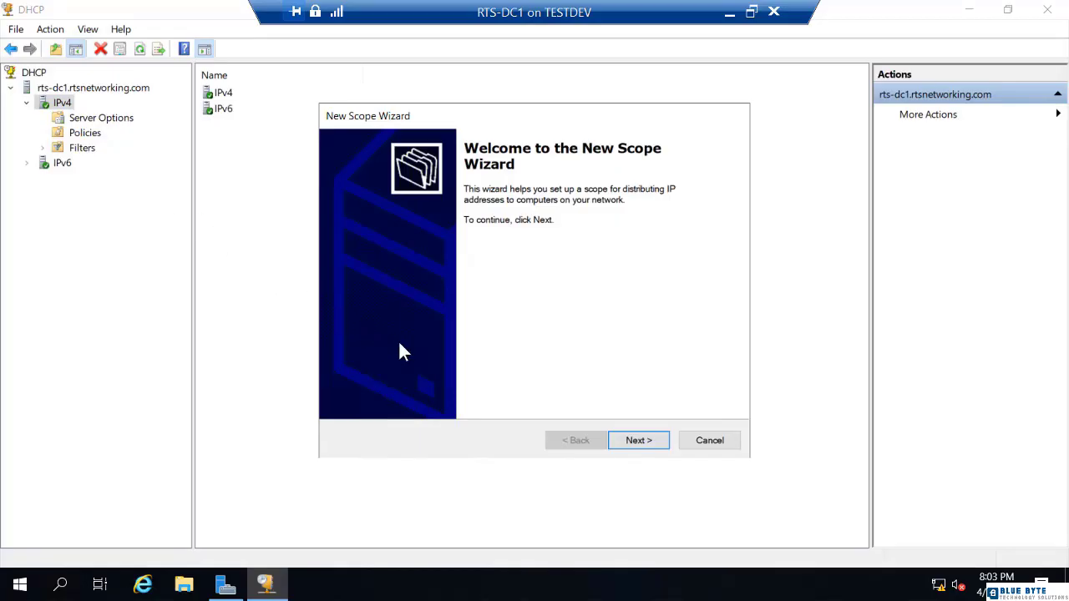
pyautogui.click(631, 441)
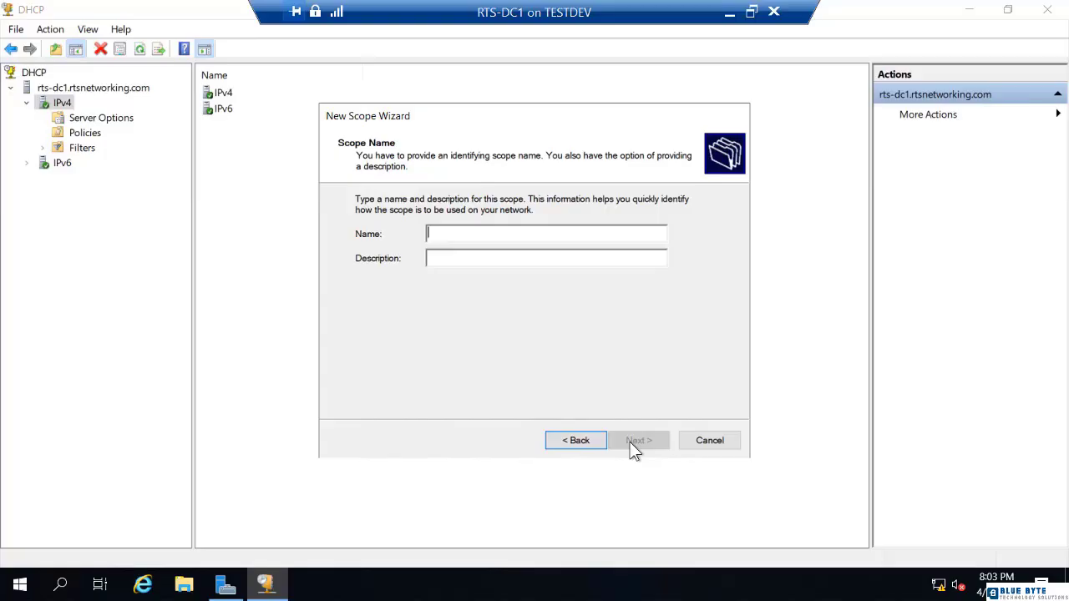
pyautogui.write('Off')
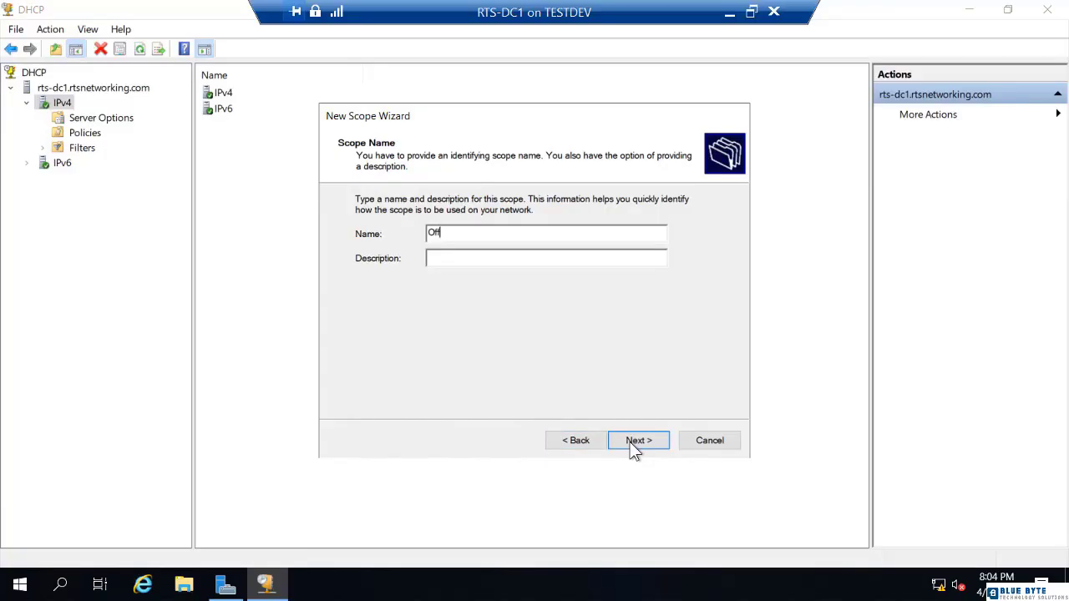
pyautogui.write('ice 1')
pyautogui.click(639, 441)
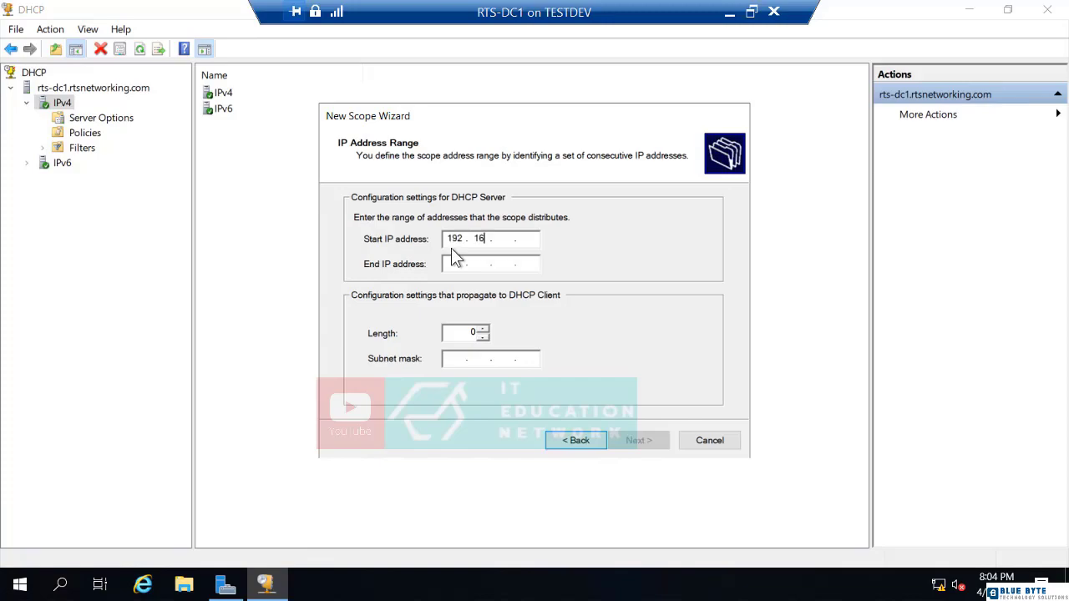
# Set the scope's address range from 192.168.1.100 to 192.168.1.200, accepting the proposed subnet mask.
pyautogui.write('192 . 168 . 1 . 100')
pyautogui.press('Tab')
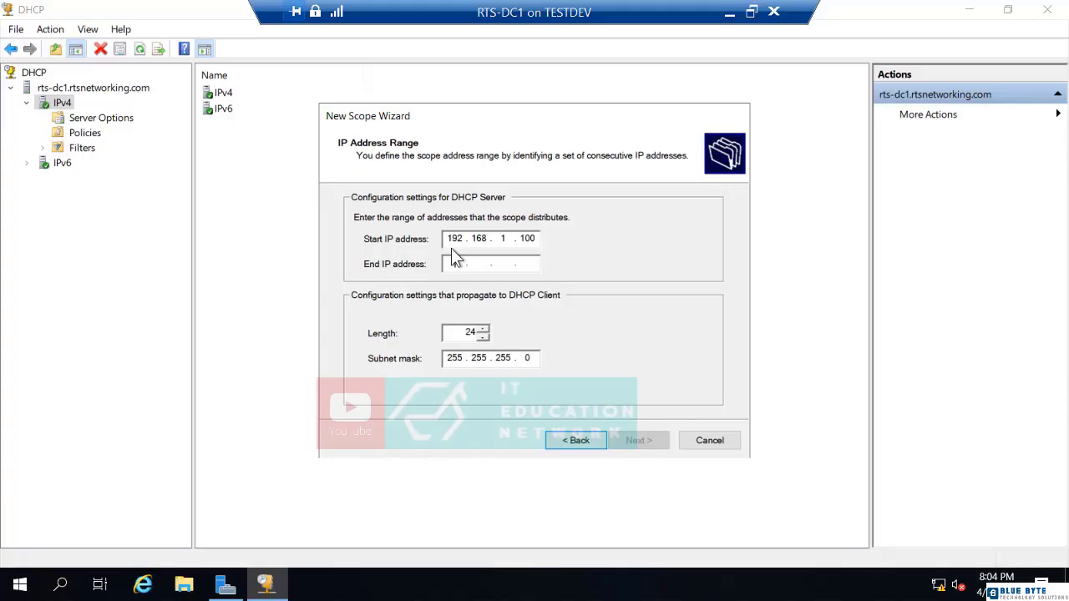
pyautogui.write('192.168.1.200')
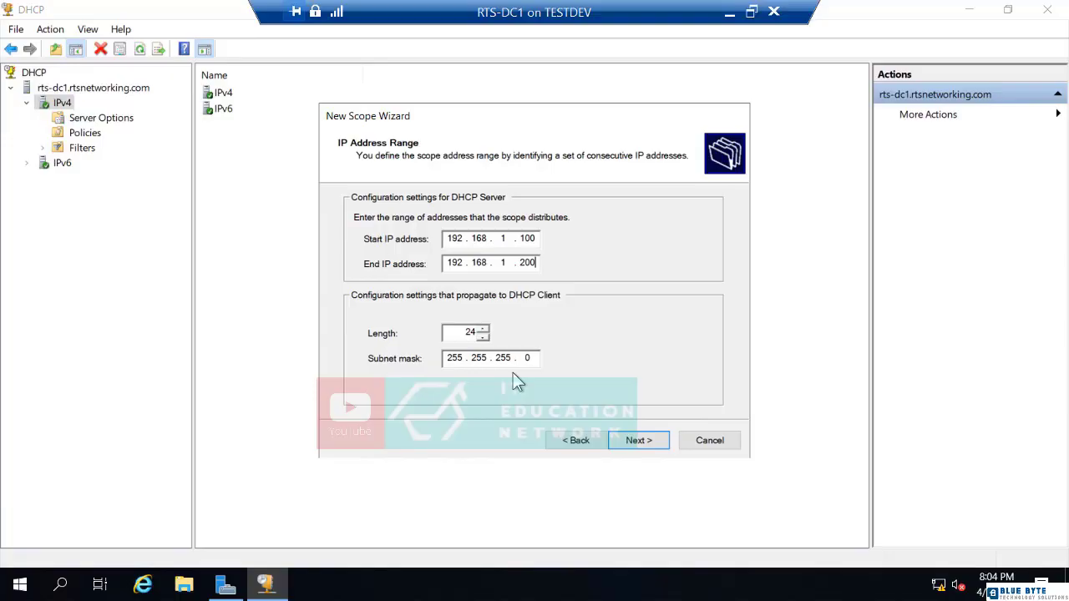
pyautogui.click(639, 440)
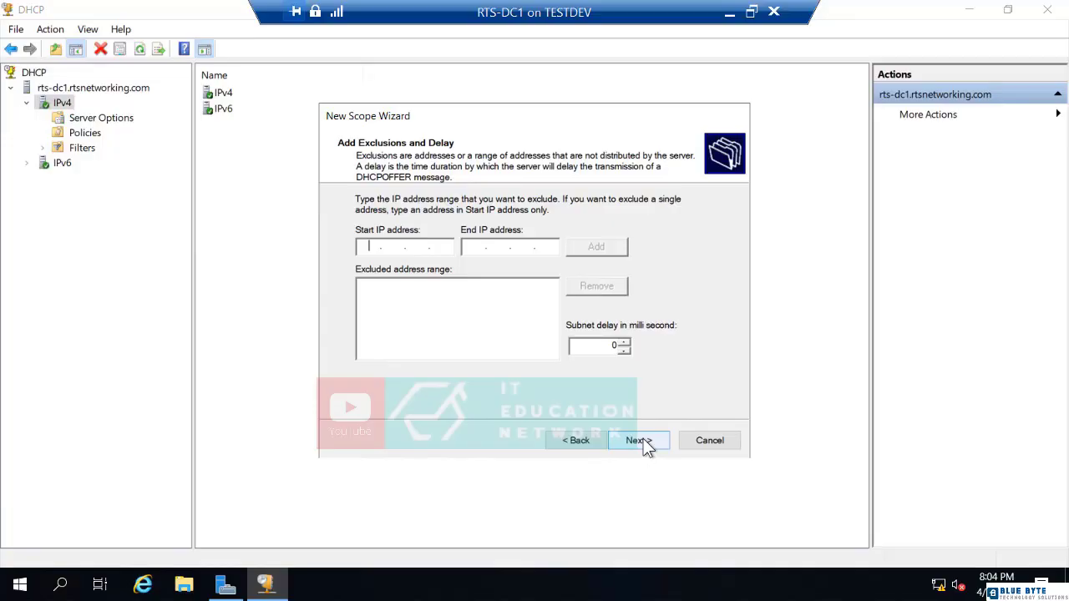
# Exclude addresses 192.168.1.150 to 192.168.1.155 from the scope and keep the default lease duration.
pyautogui.write('192 . 168 . 1 . 150')
pyautogui.click(476, 246)
pyautogui.write('192.1')
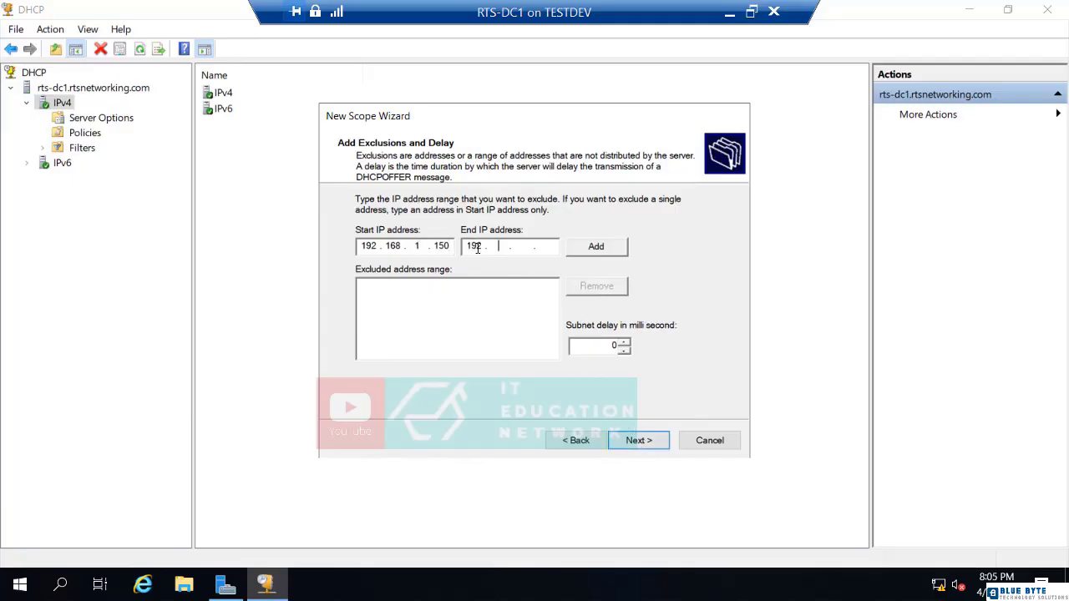
pyautogui.write('68.1.155')
pyautogui.click(599, 248)
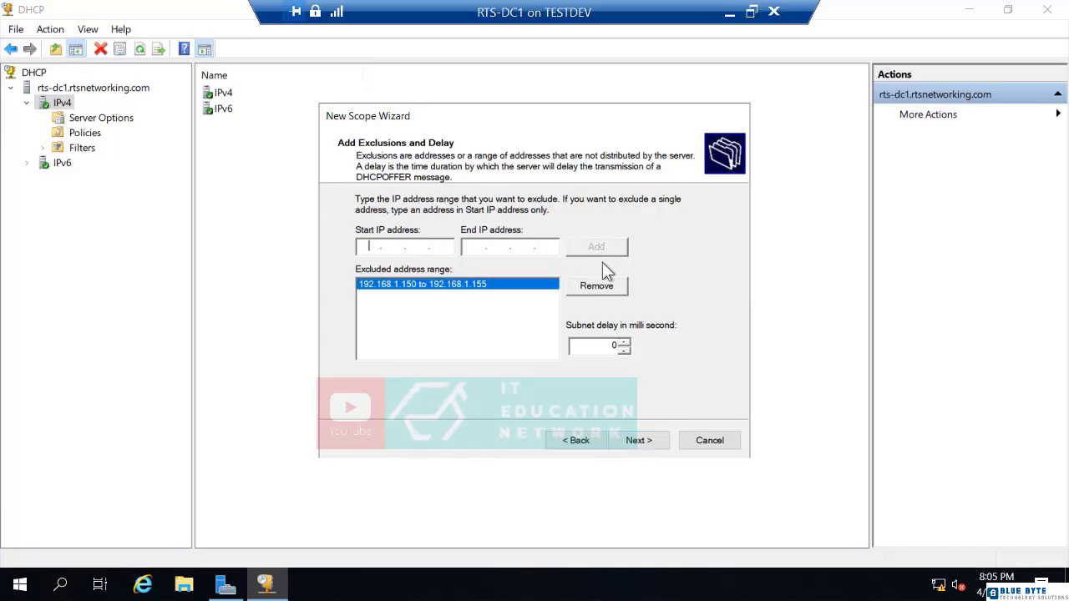
pyautogui.click(638, 441)
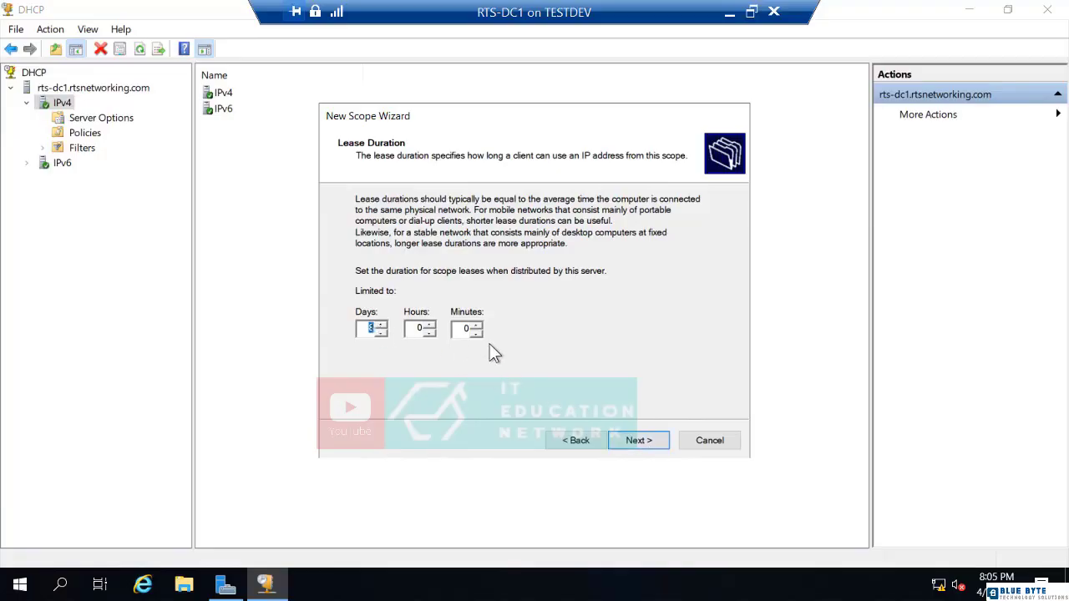
pyautogui.click(627, 440)
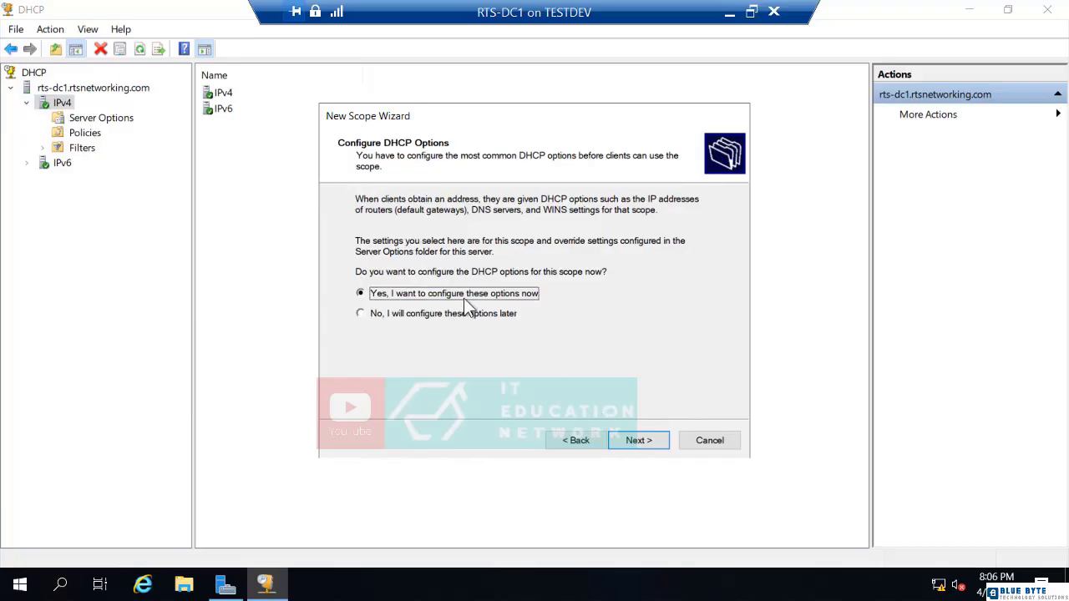
# Choose to configure the scope's DHCP options now and add 192.168.1.1 as the default gateway.
pyautogui.click(632, 438)
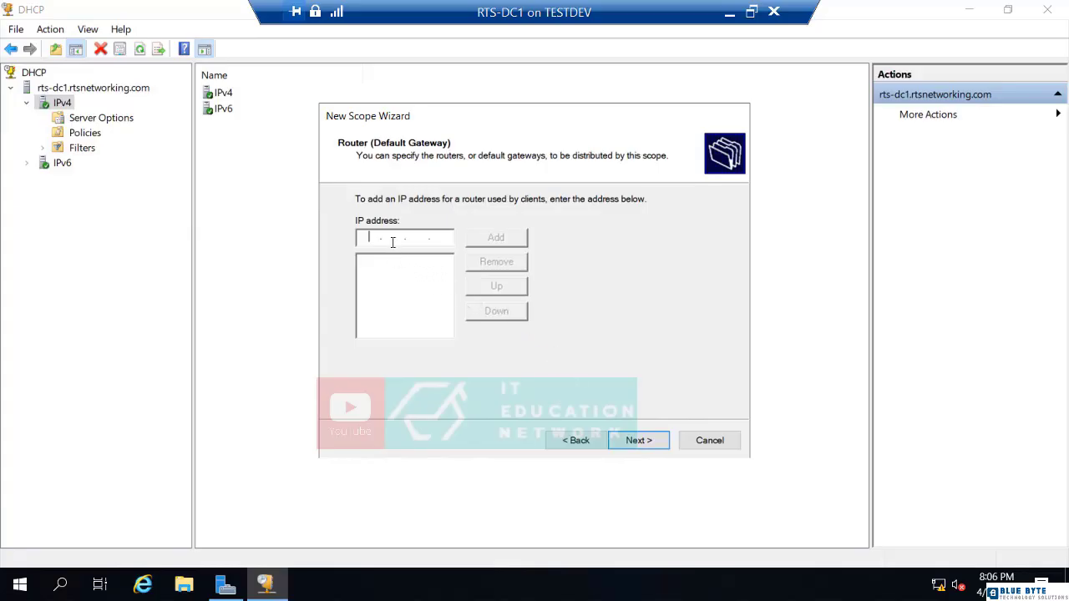
pyautogui.write('192.168.1.1')
pyautogui.click(496, 238)
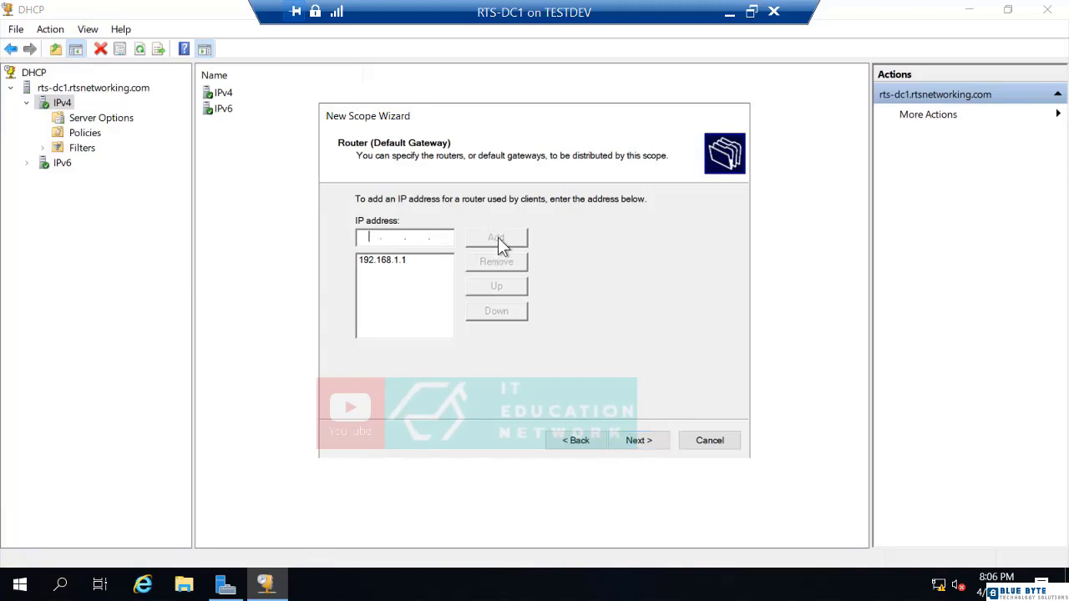
pyautogui.click(625, 437)
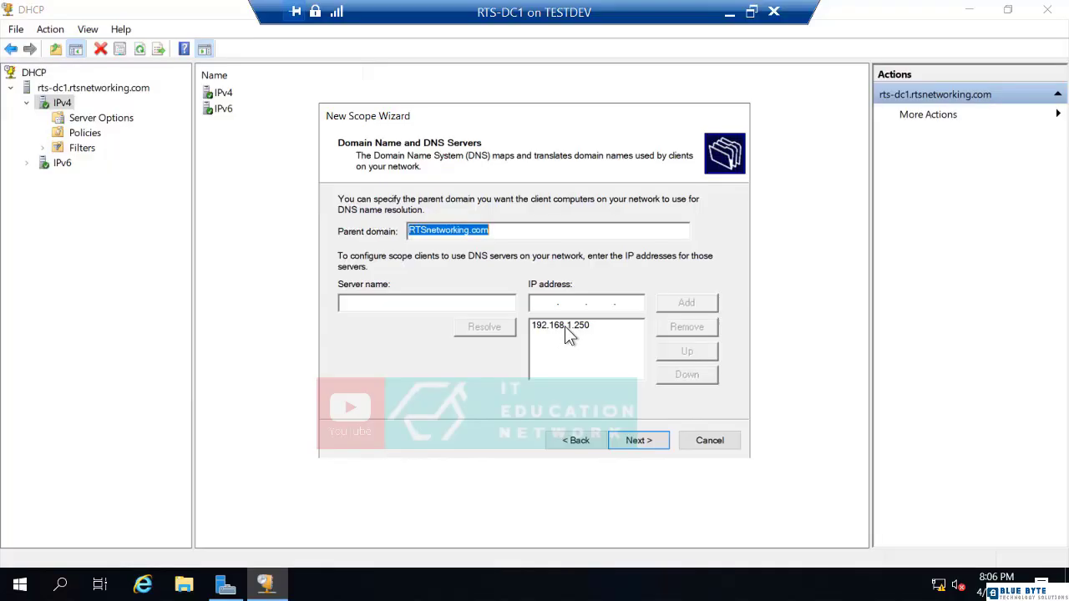
# Accept the proposed domain and DNS server, leave WINS servers empty, and finish the wizard with the scope activated now.
pyautogui.click(636, 440)
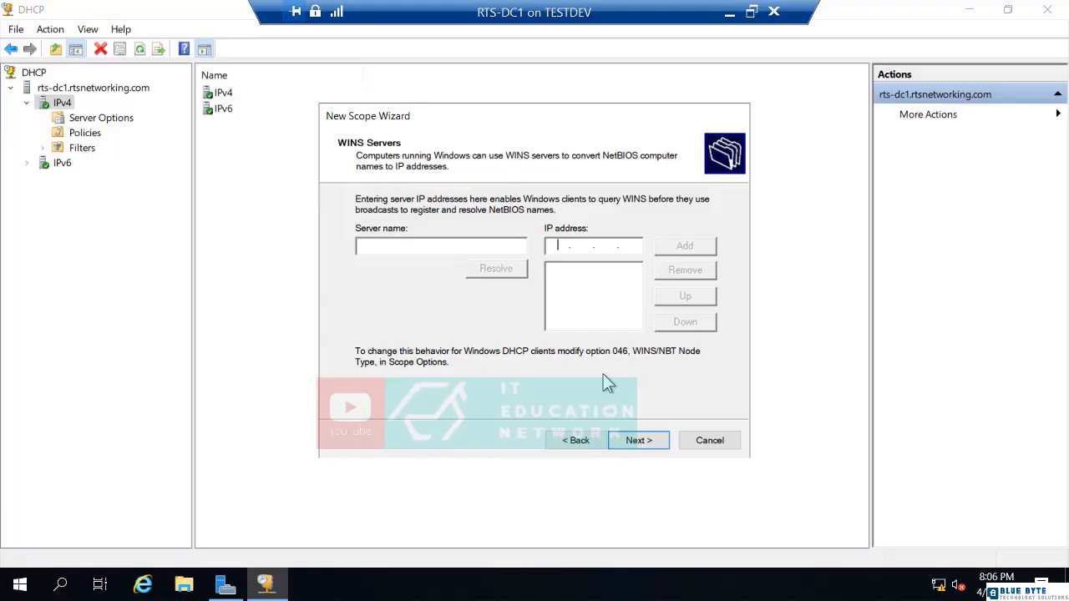
pyautogui.click(640, 442)
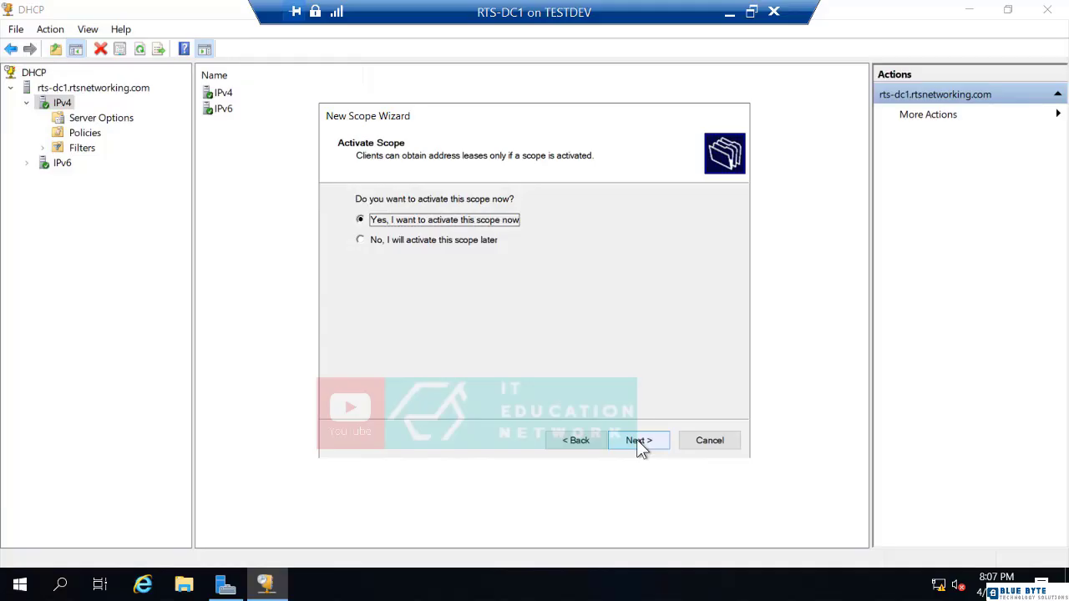
pyautogui.click(640, 442)
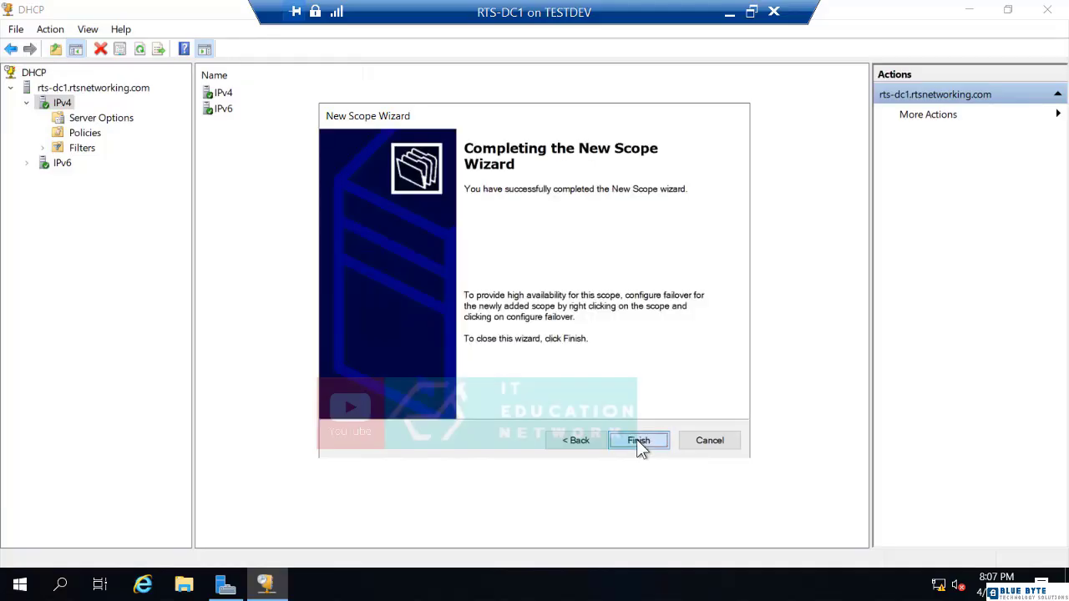
pyautogui.click(637, 443)
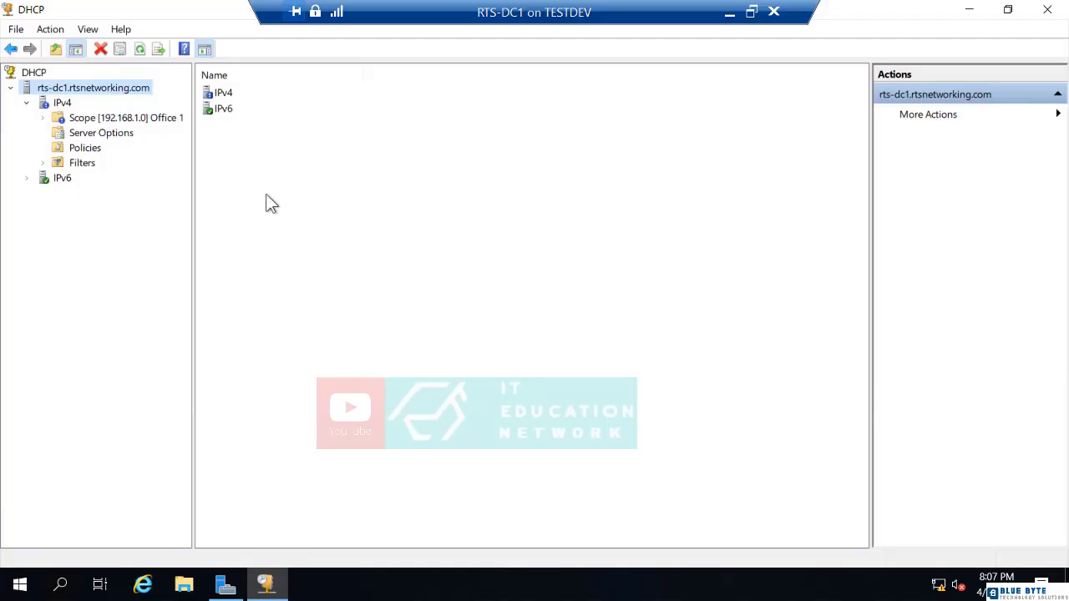
# Check the address leases of the Office 1 scope.
pyautogui.click(104, 122)
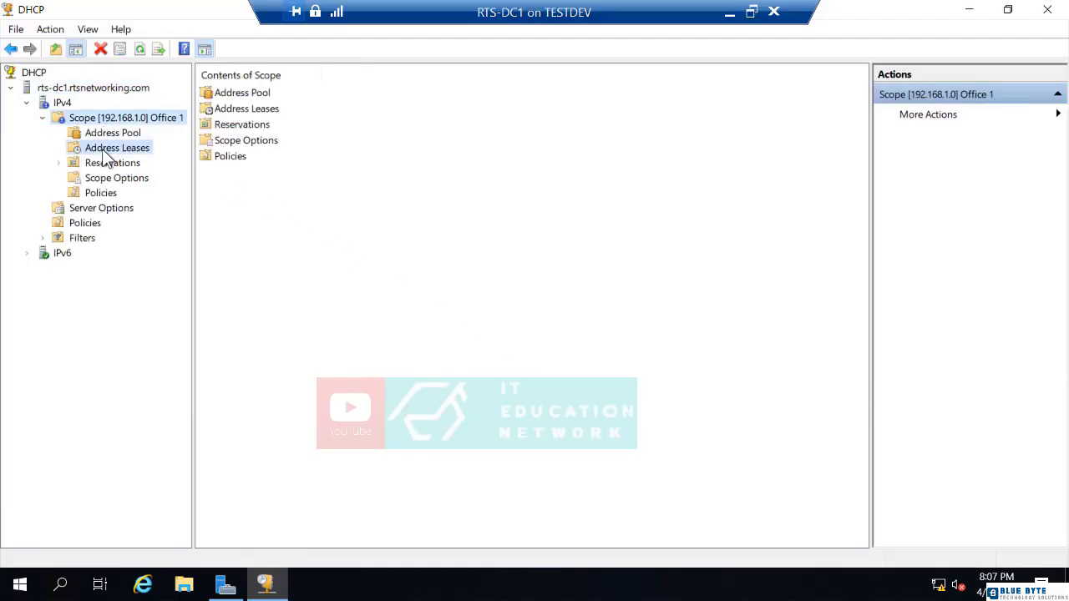
pyautogui.click(109, 150)
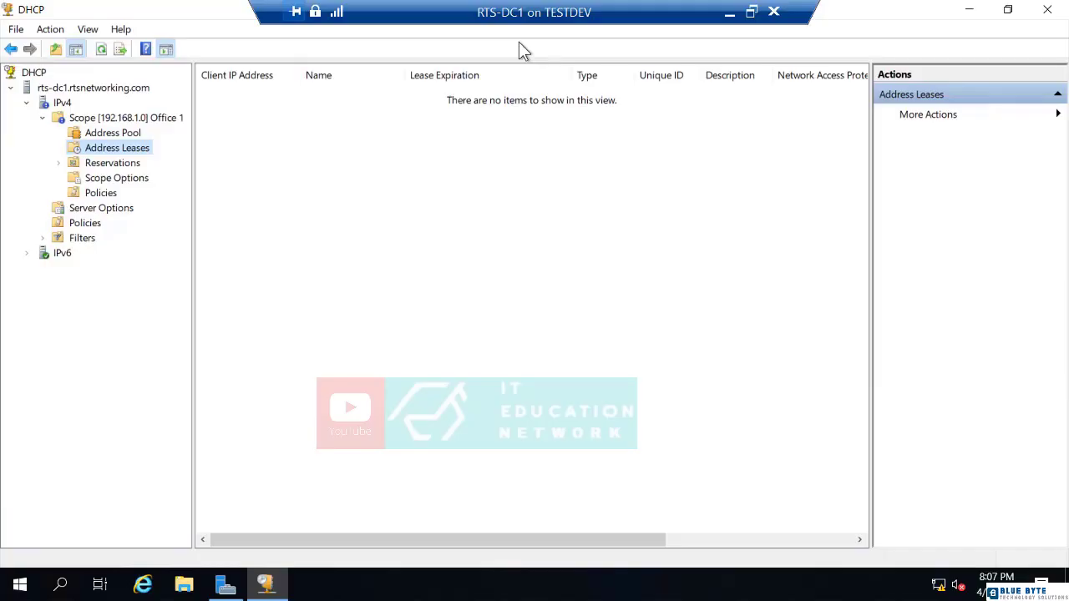
# Minimize the RTS-DC1 remote session and switch to the RTS-SVR1 remote session.
pyautogui.click(730, 13)
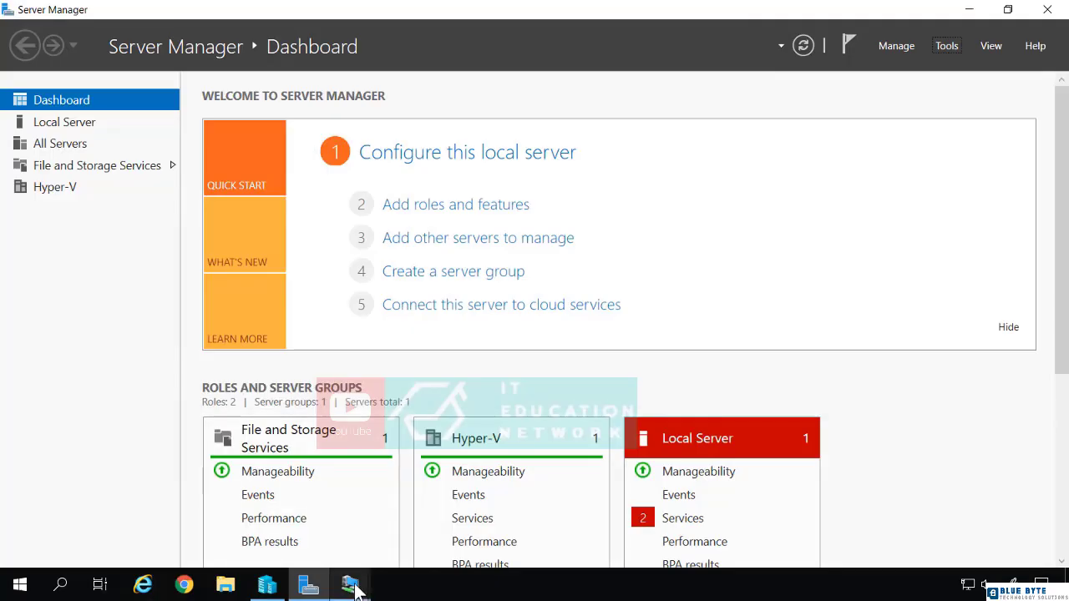
pyautogui.moveTo(354, 590)
pyautogui.click(420, 510)
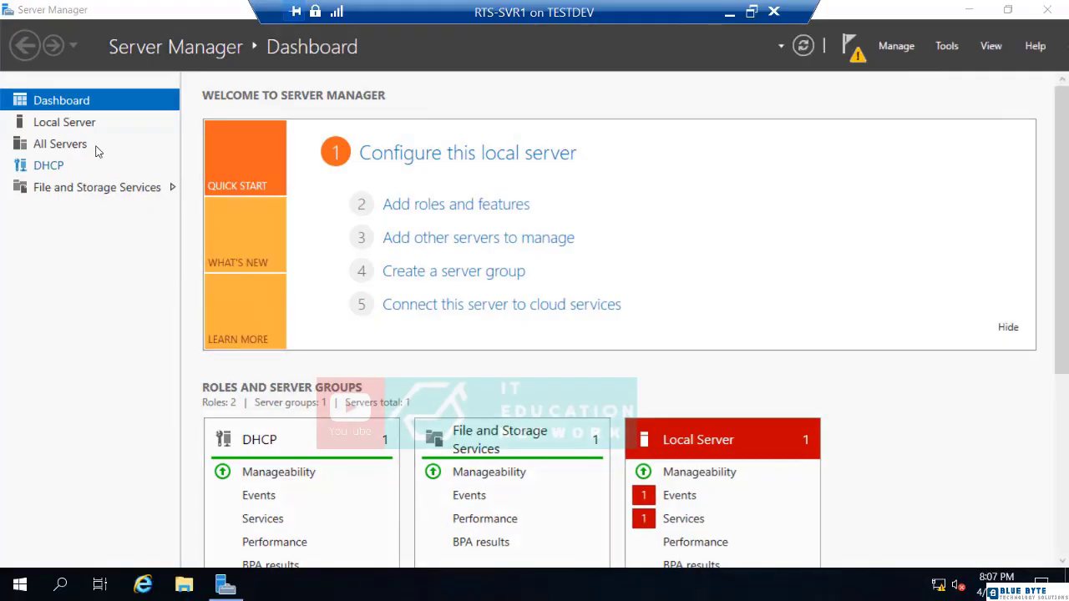
# Set the local server's Ethernet adapter to obtain its IPv4 address and DNS server address automatically, and apply the settings.
pyautogui.click(82, 125)
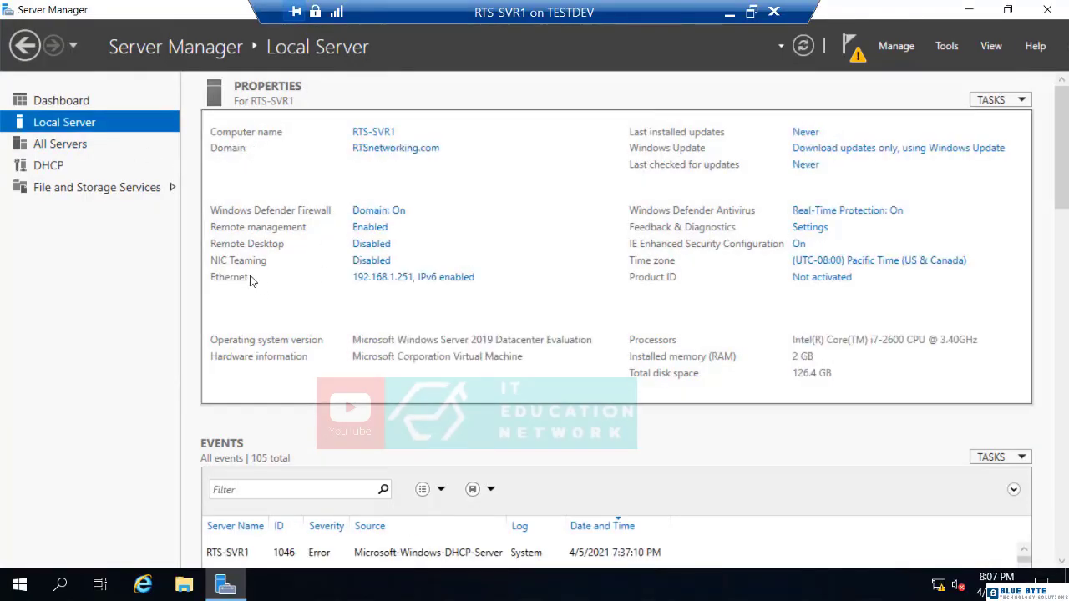
pyautogui.click(371, 278)
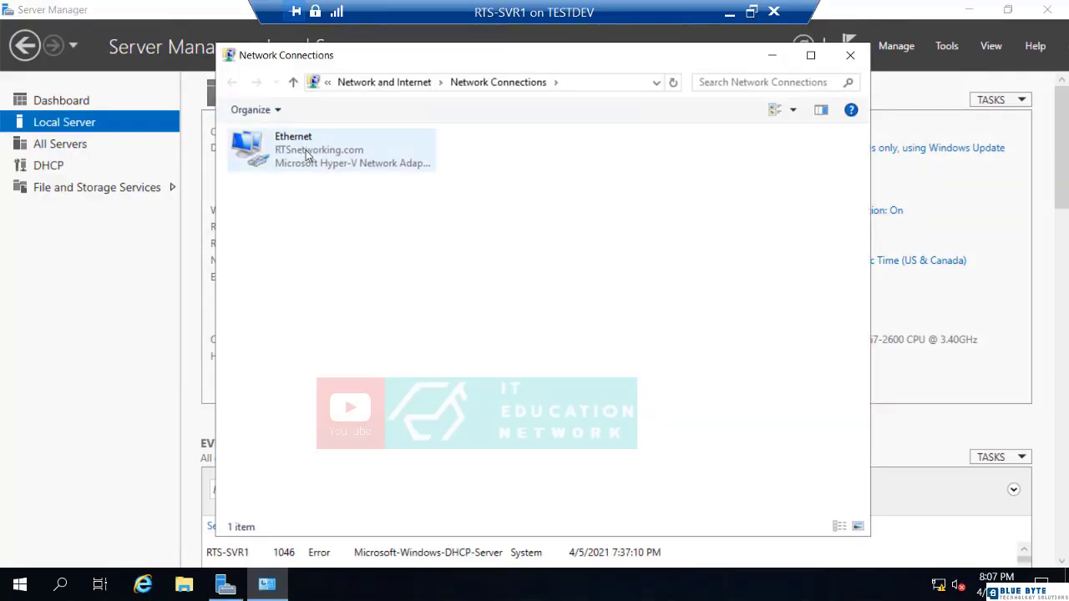
pyautogui.doubleClick(307, 152)
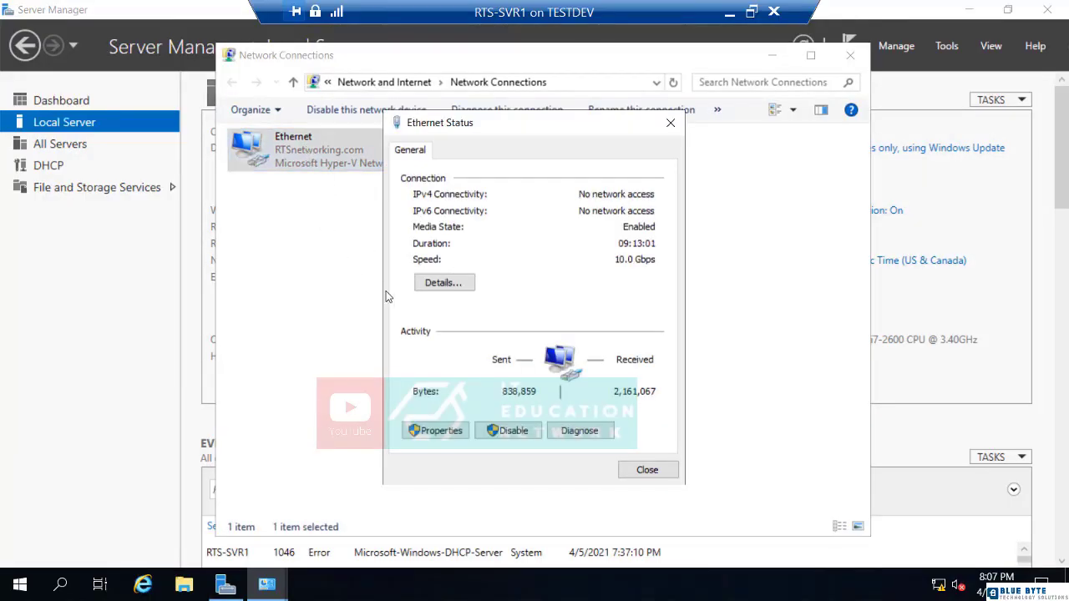
pyautogui.click(441, 430)
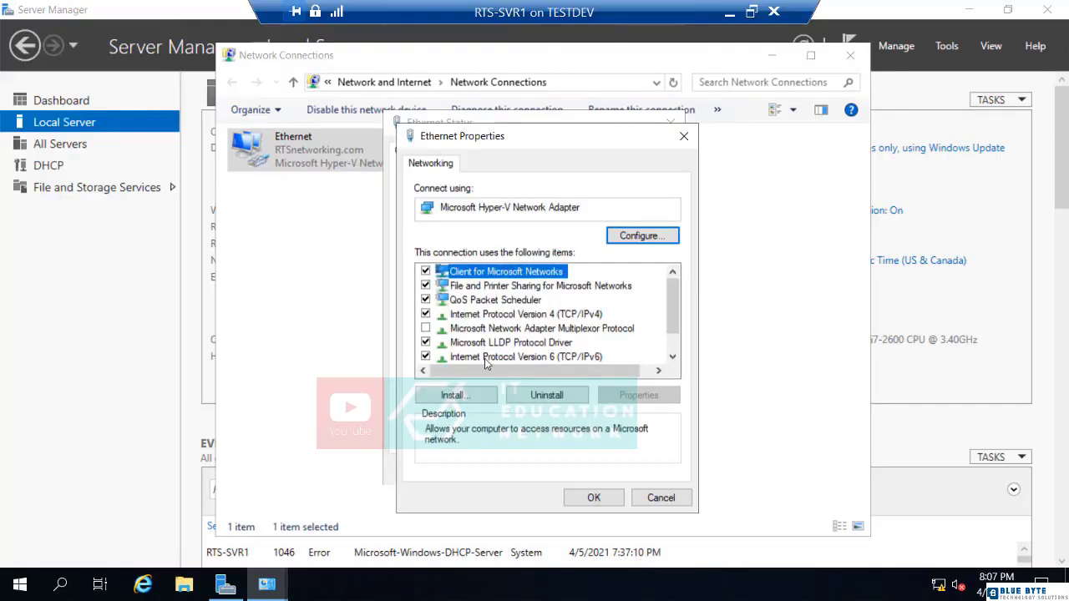
pyautogui.doubleClick(504, 315)
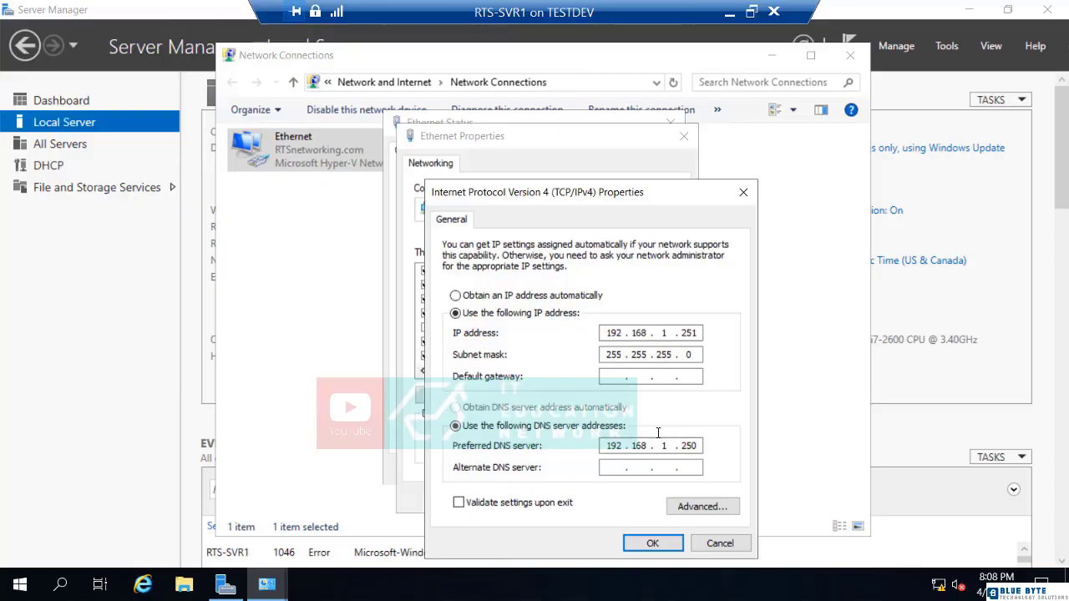
pyautogui.click(456, 297)
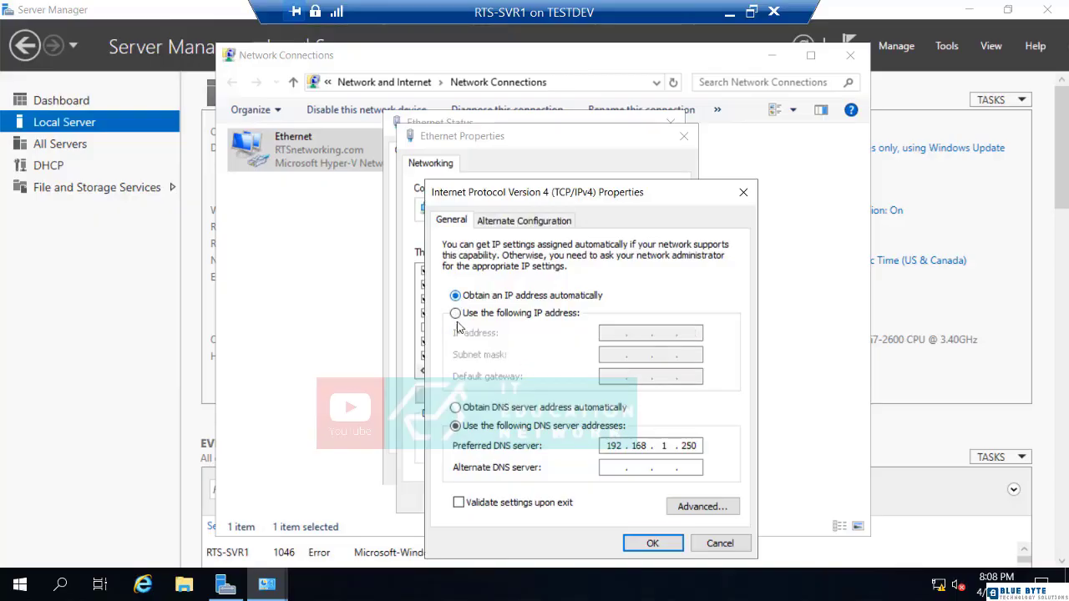
pyautogui.click(455, 409)
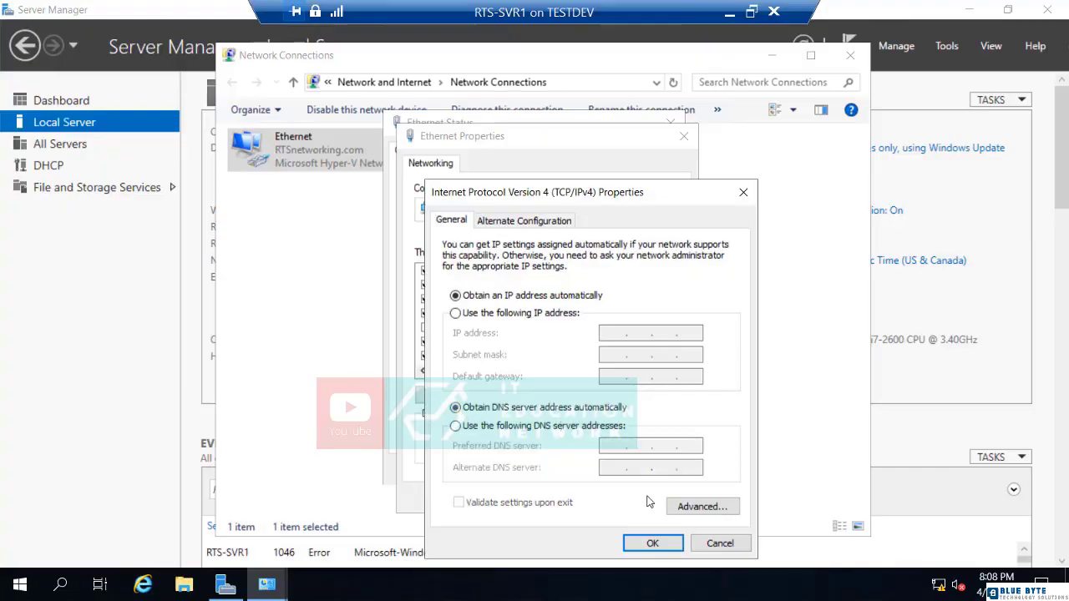
pyautogui.click(654, 546)
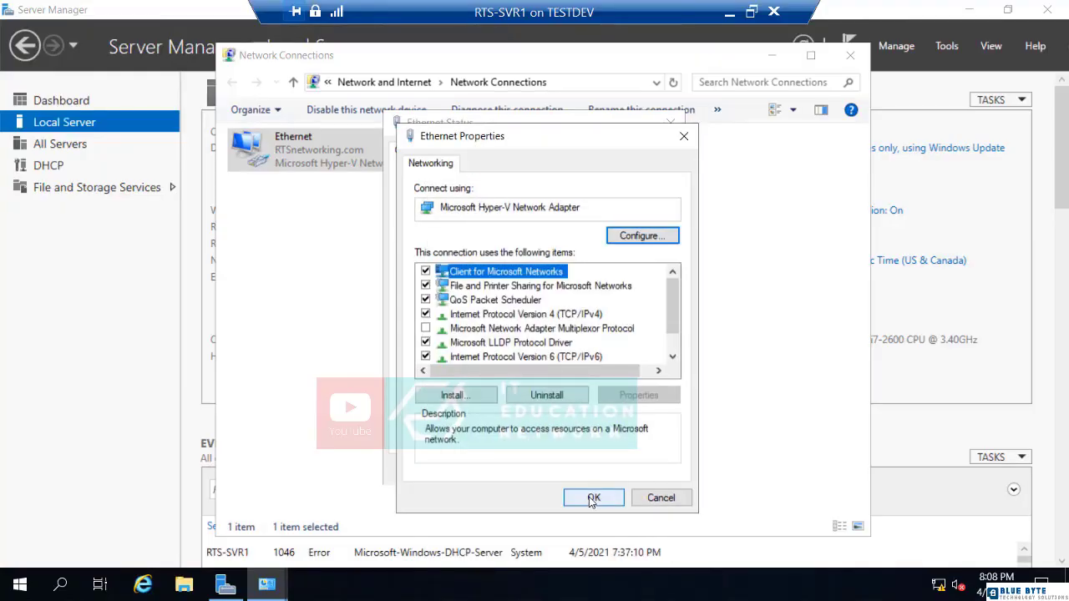
pyautogui.click(592, 498)
pyautogui.click(648, 469)
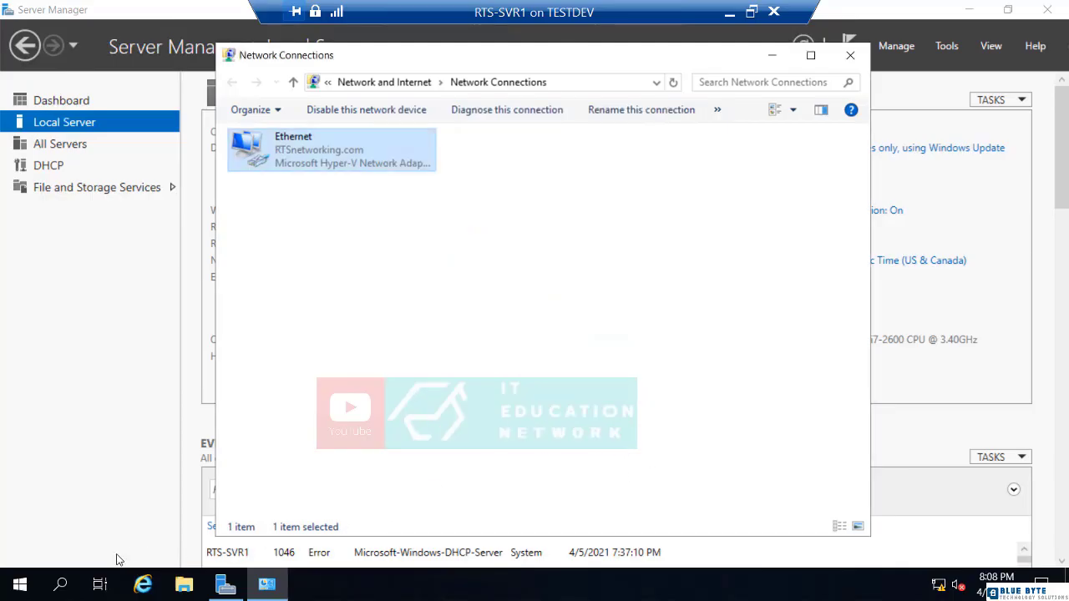
# Open Windows PowerShell and run ipconfig to check the adapter's IP configuration.
pyautogui.rightClick(24, 589)
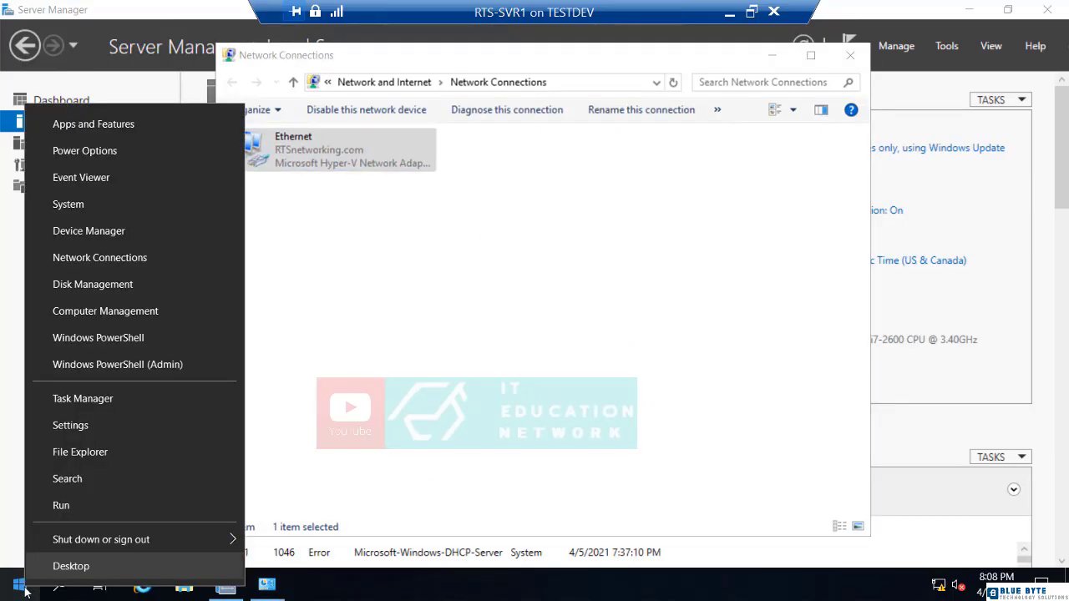
pyautogui.click(135, 340)
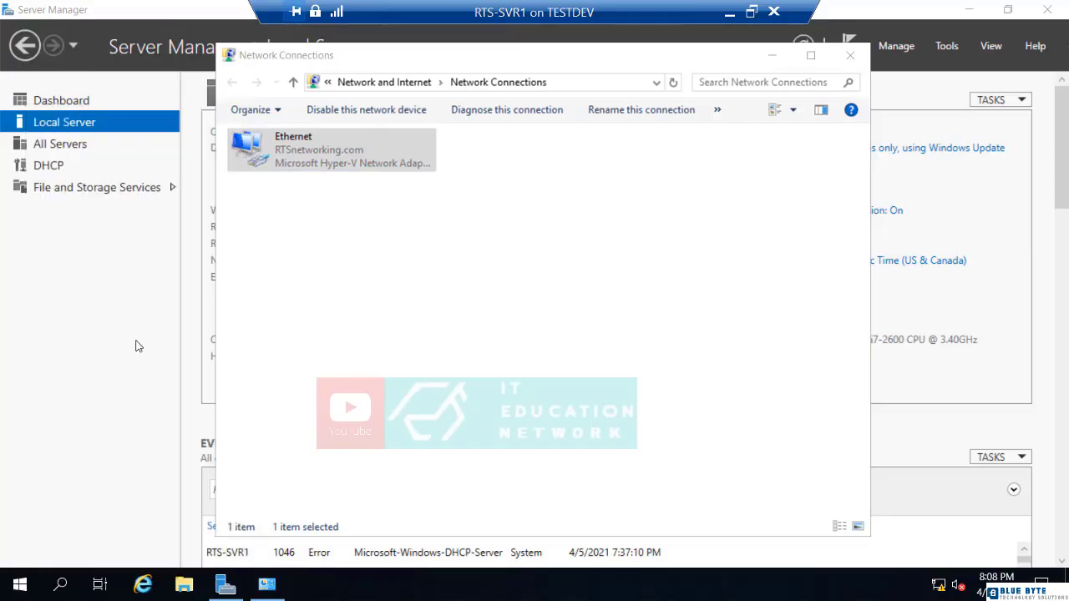
pyautogui.click(356, 294)
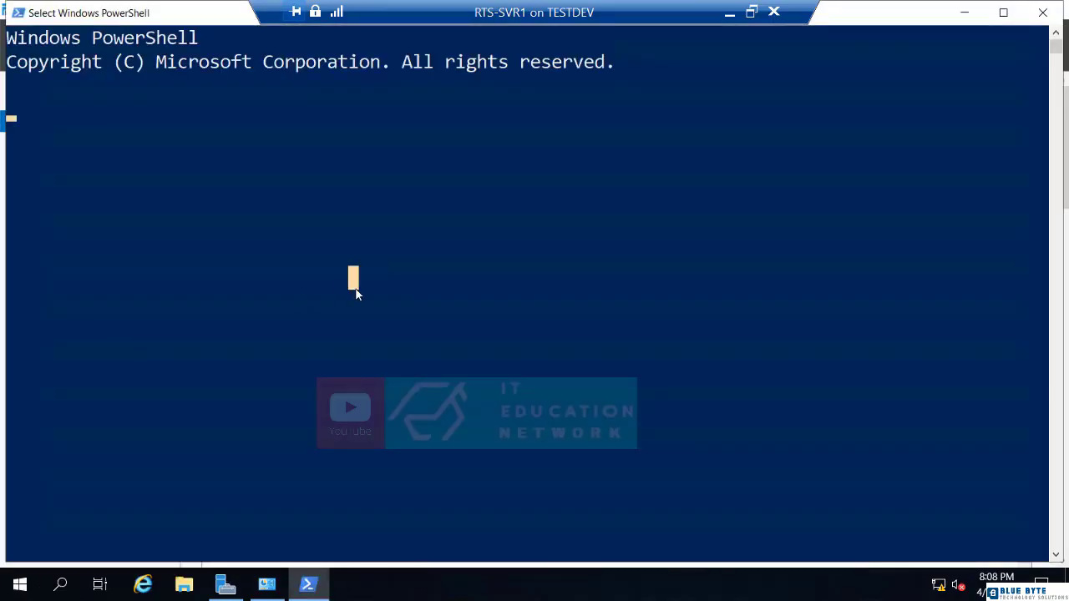
pyautogui.press('Escape')
pyautogui.write('ipcon')
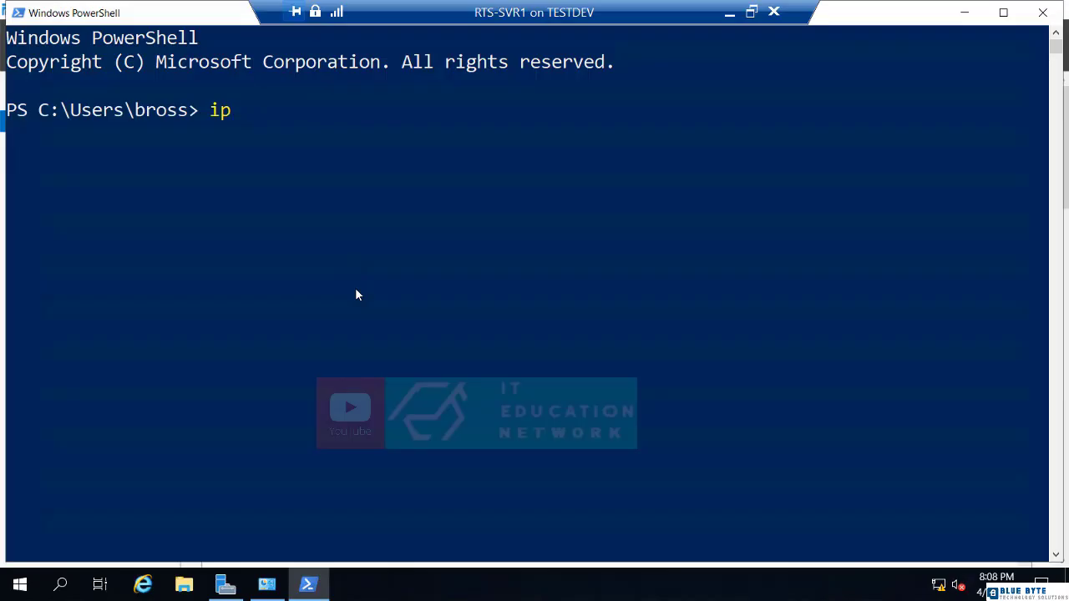
pyautogui.write('fig')
pyautogui.press('Return')
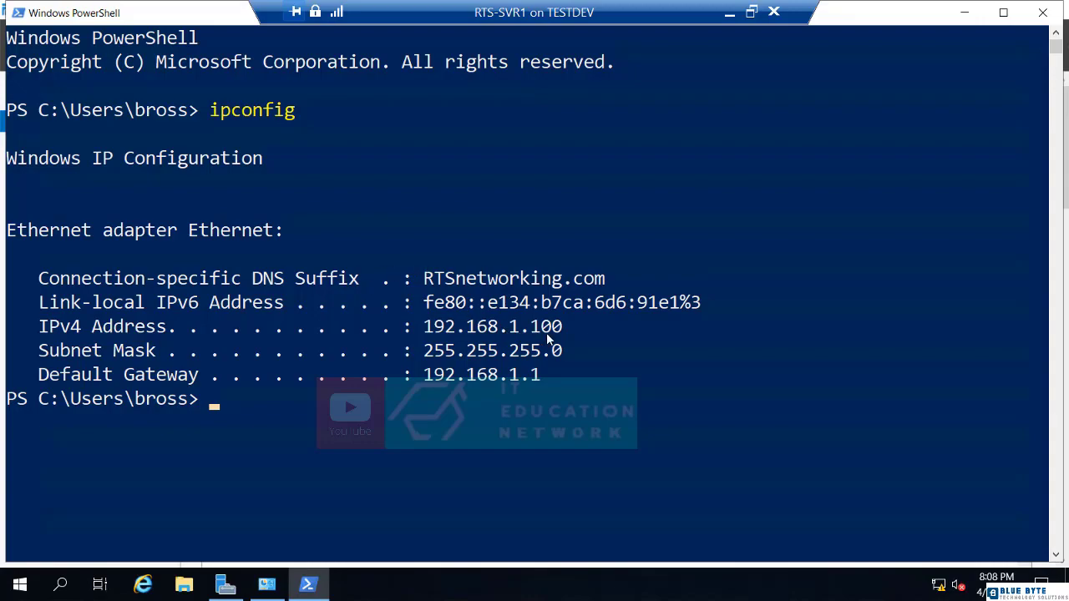
# Run ipconfig /all, highlight the DHCP Server line in the output, and close PowerShell.
pyautogui.press('Up')
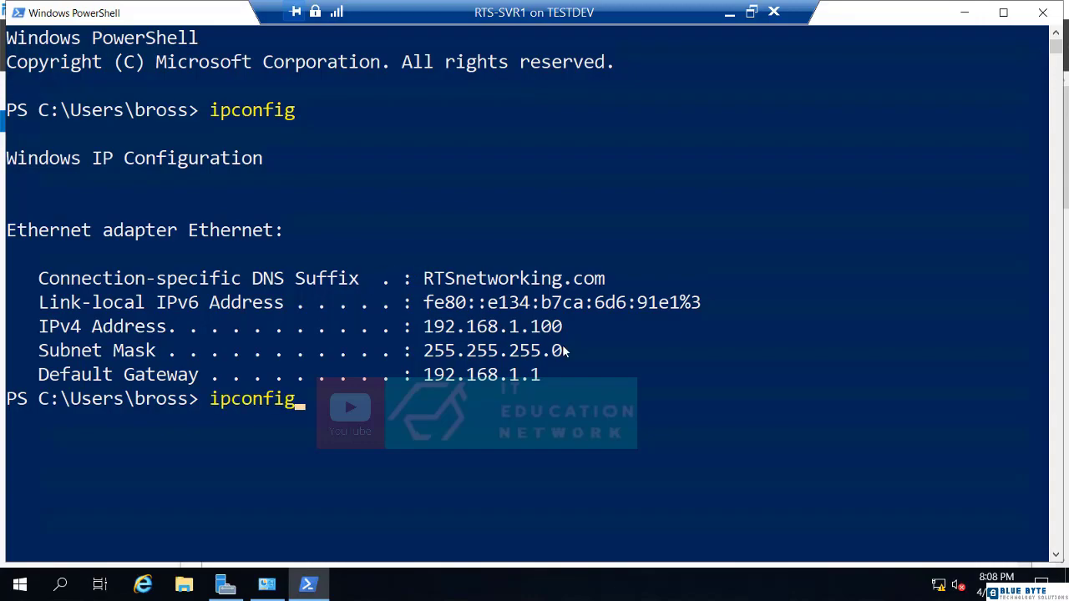
pyautogui.write('/all')
pyautogui.press('Return')
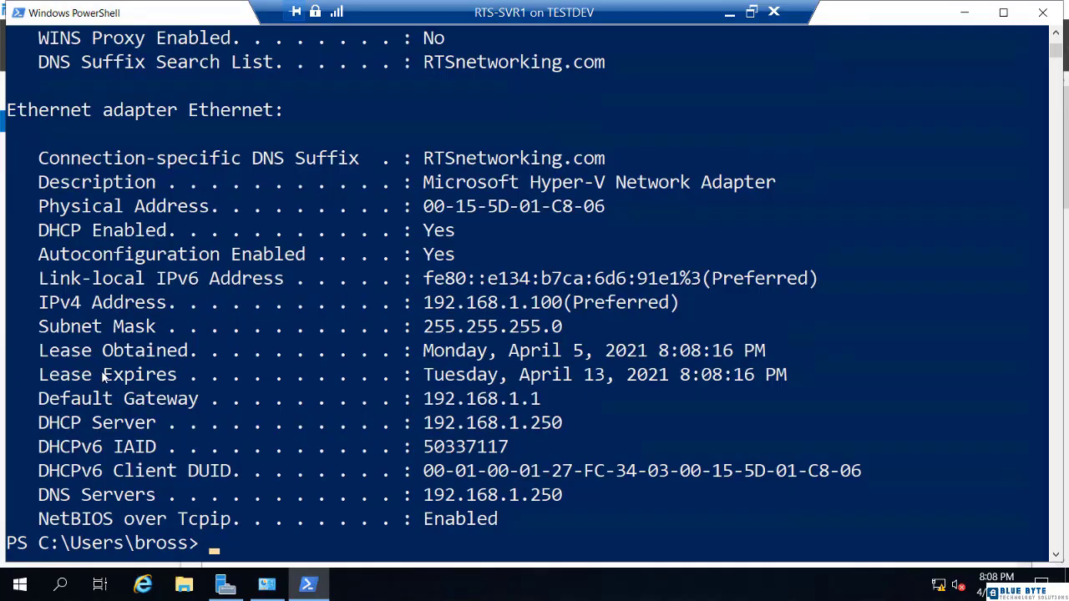
pyautogui.moveTo(42, 427); pyautogui.dragTo(552, 430)
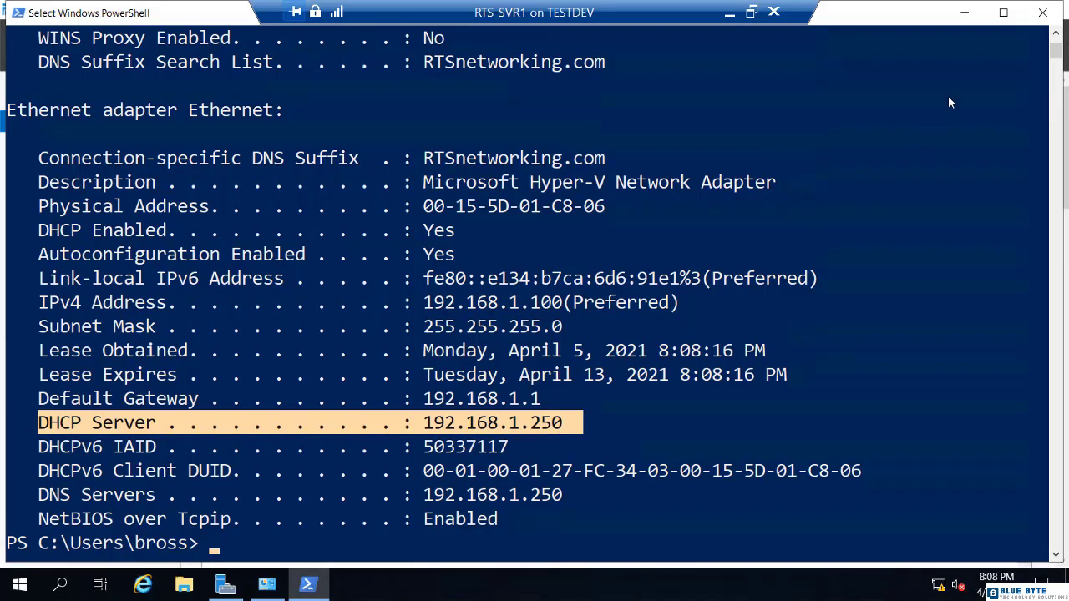
pyautogui.click(1043, 14)
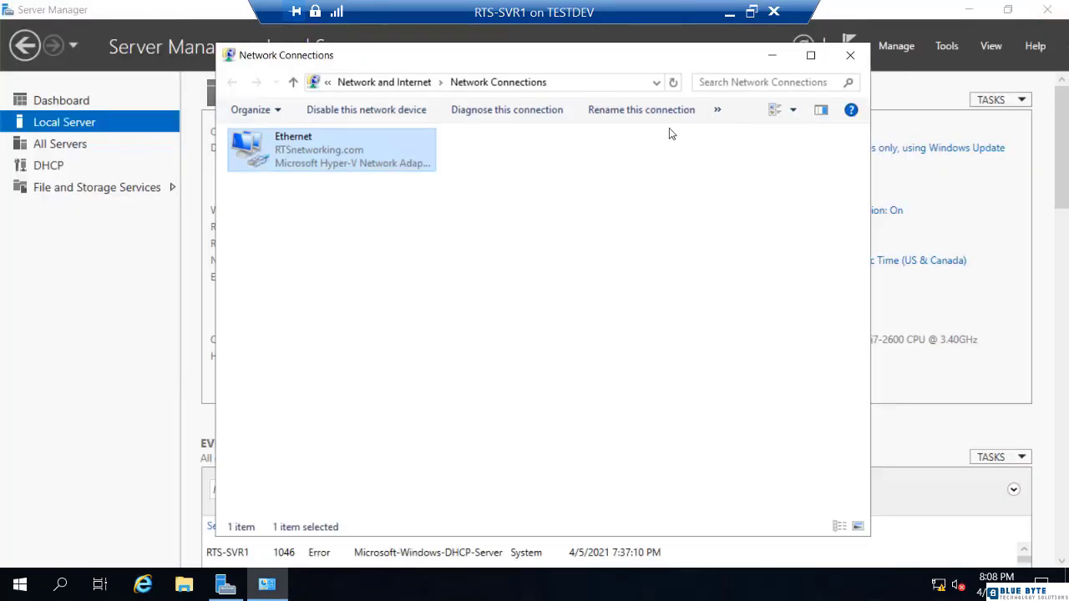
# Give the Ethernet adapter the static IPv4 address 192.168.1.251 with subnet mask 255.255.255.0.
pyautogui.doubleClick(329, 157)
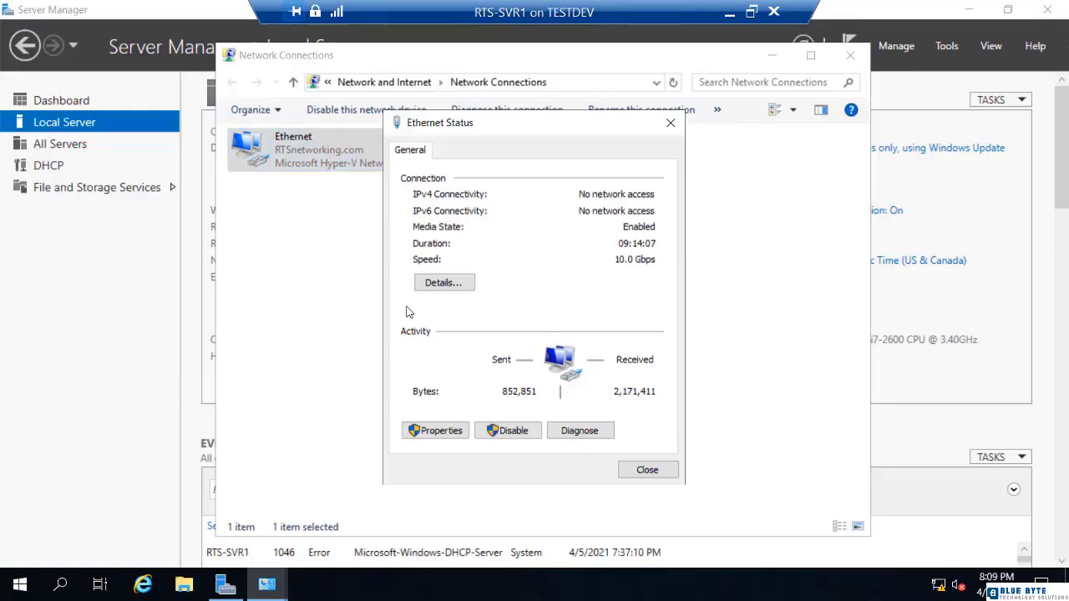
pyautogui.click(443, 431)
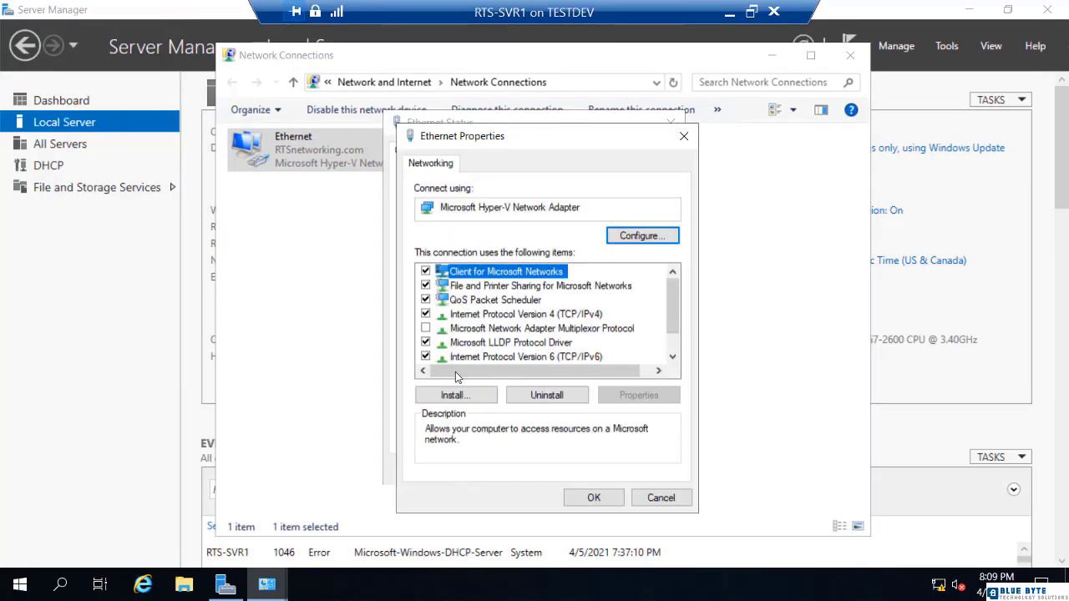
pyautogui.doubleClick(483, 315)
pyautogui.click(486, 313)
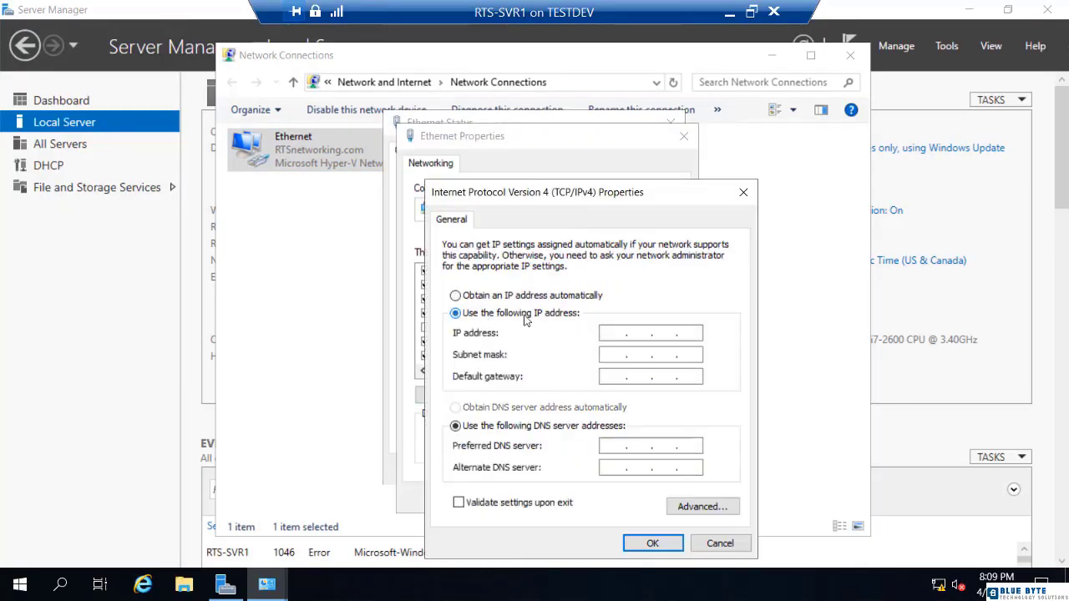
pyautogui.click(613, 330)
pyautogui.write('192 . 168 . 1 . 251')
pyautogui.click(622, 357)
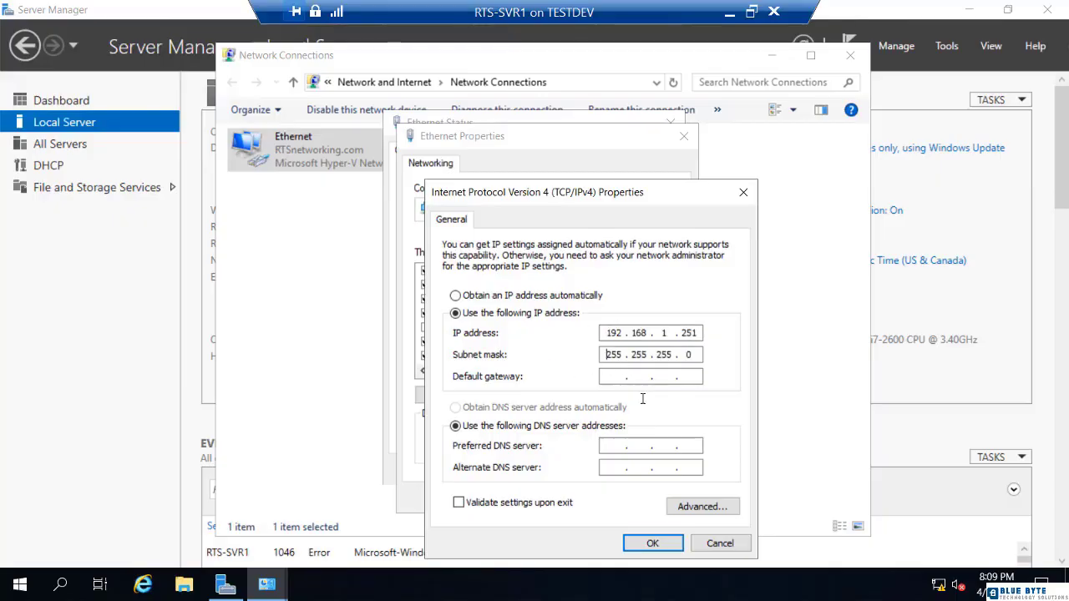
# Set the preferred DNS server to 192.168.1.250, apply the adapter settings, and close the network connections.
pyautogui.click(614, 450)
pyautogui.write('192.168.1.250')
pyautogui.click(657, 543)
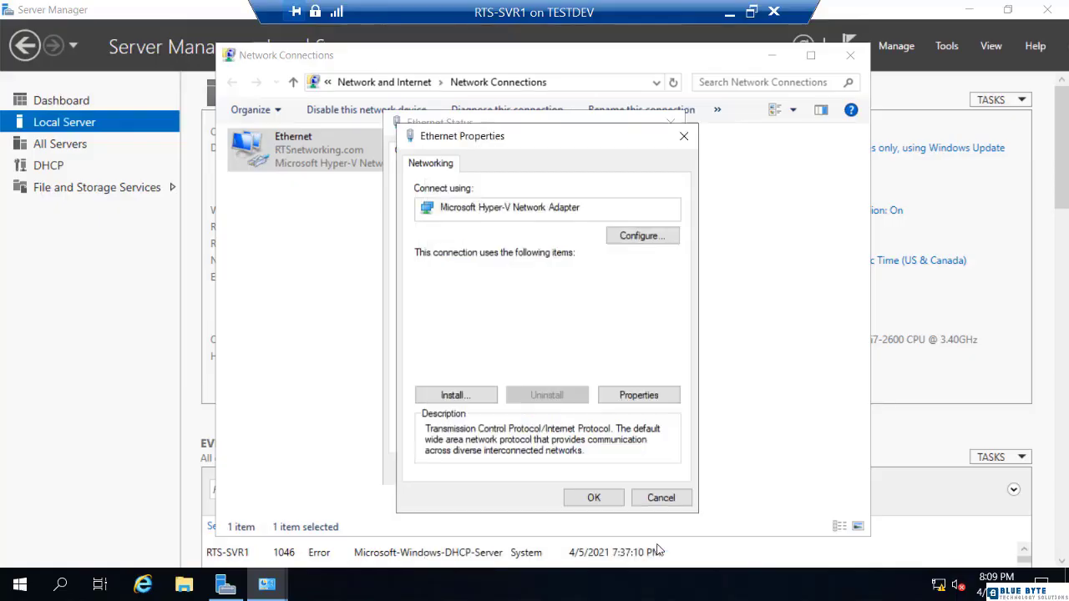
pyautogui.click(603, 498)
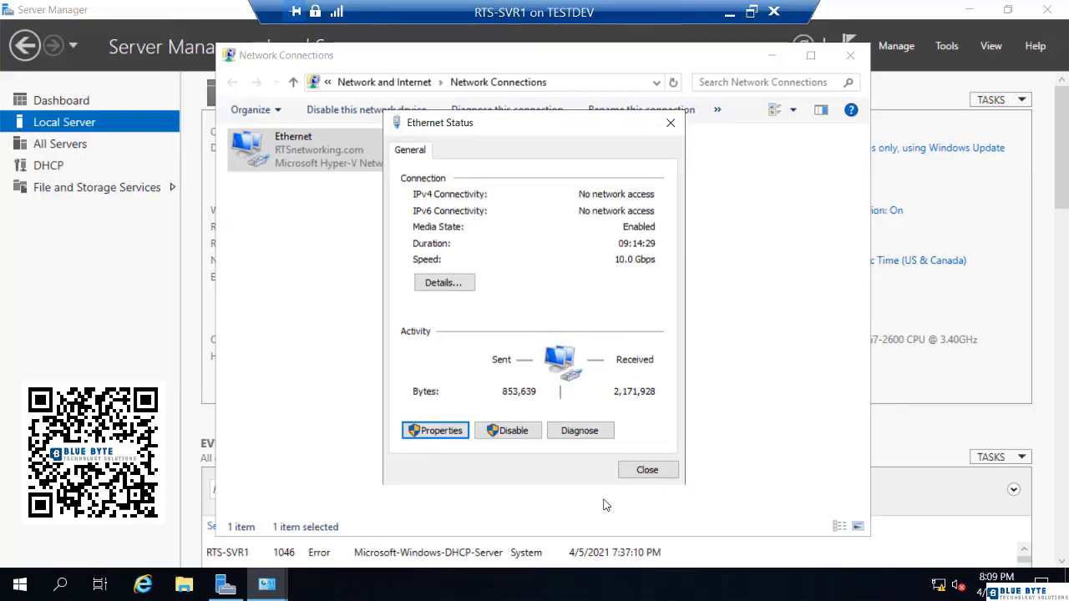
pyautogui.click(643, 474)
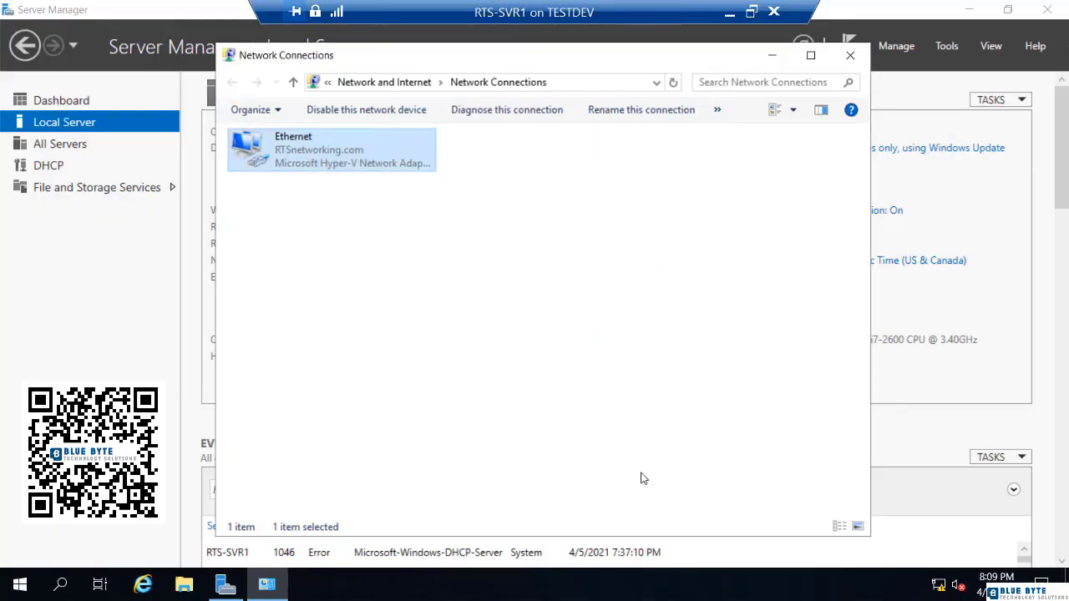
pyautogui.click(859, 57)
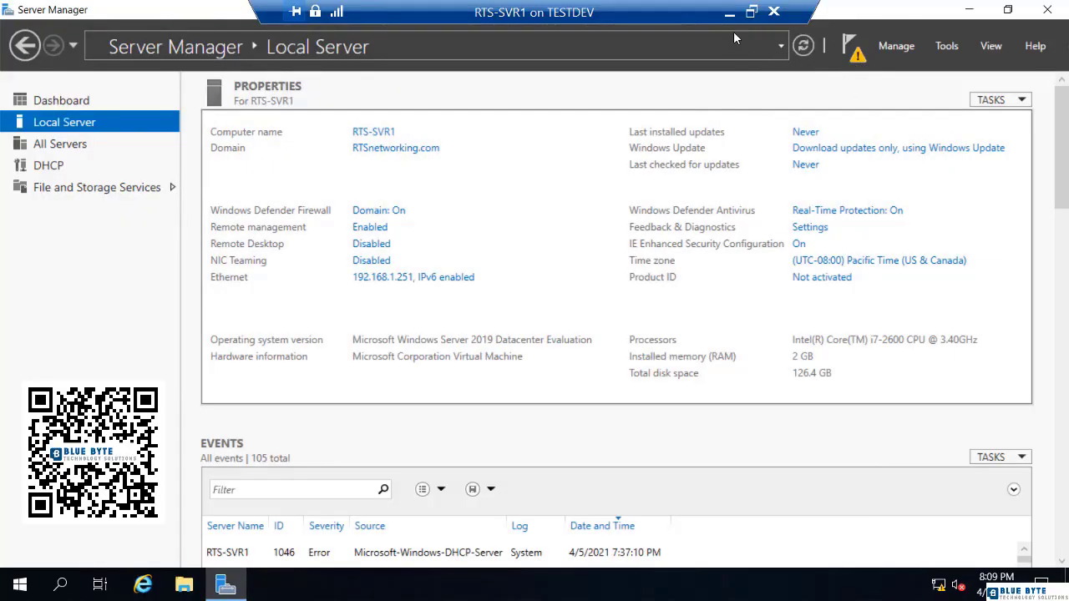
# Minimize the RTS-SVR1 session, switch to the RTS-DC1 session, and refresh the address leases of the Office 1 scope.
pyautogui.click(729, 13)
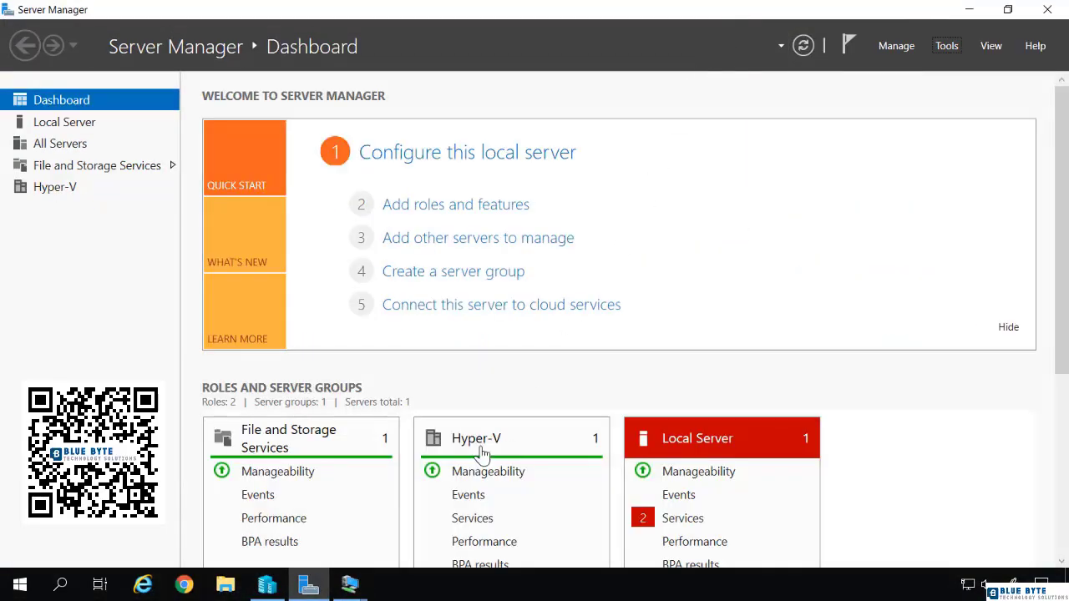
pyautogui.moveTo(350, 584)
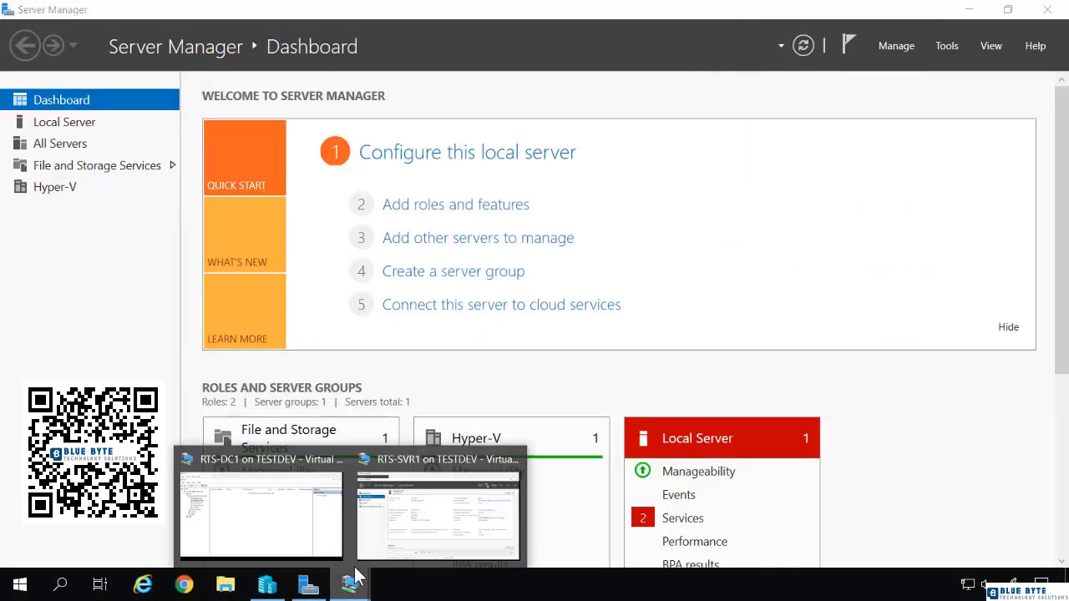
pyautogui.click(278, 524)
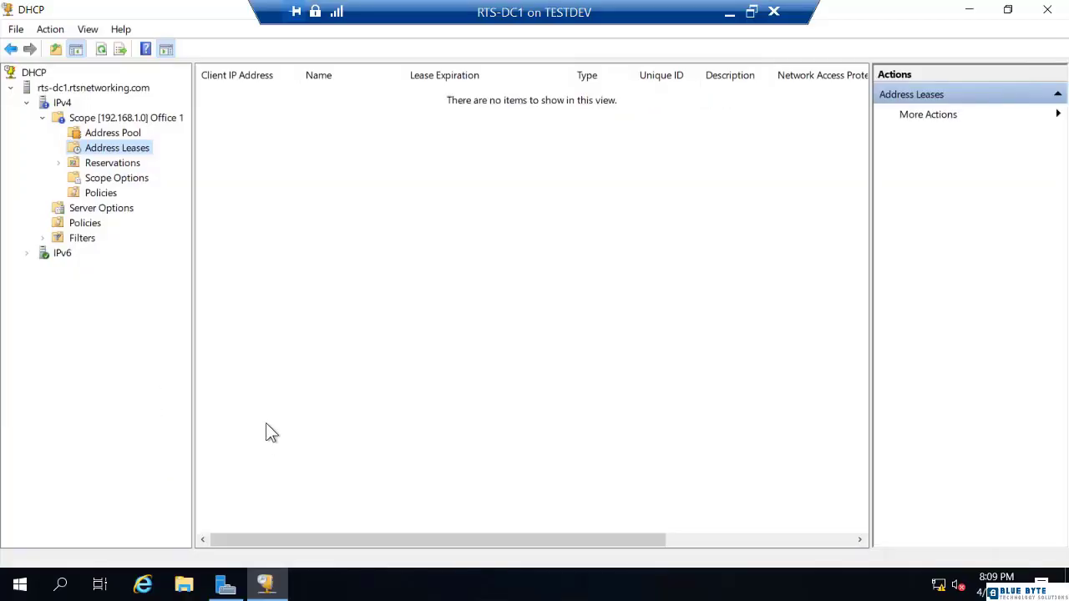
pyautogui.click(102, 50)
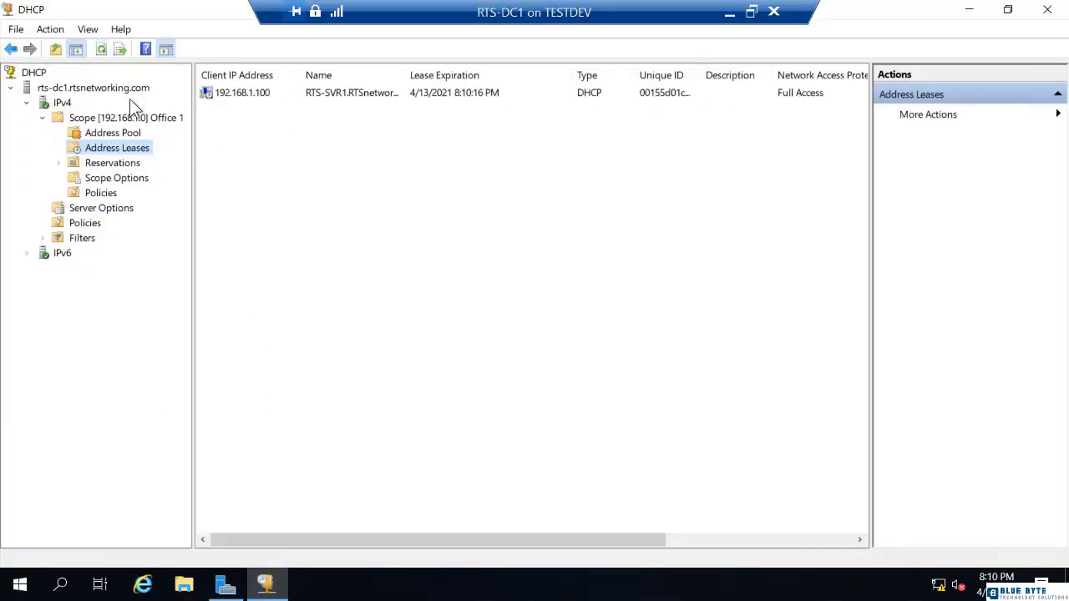